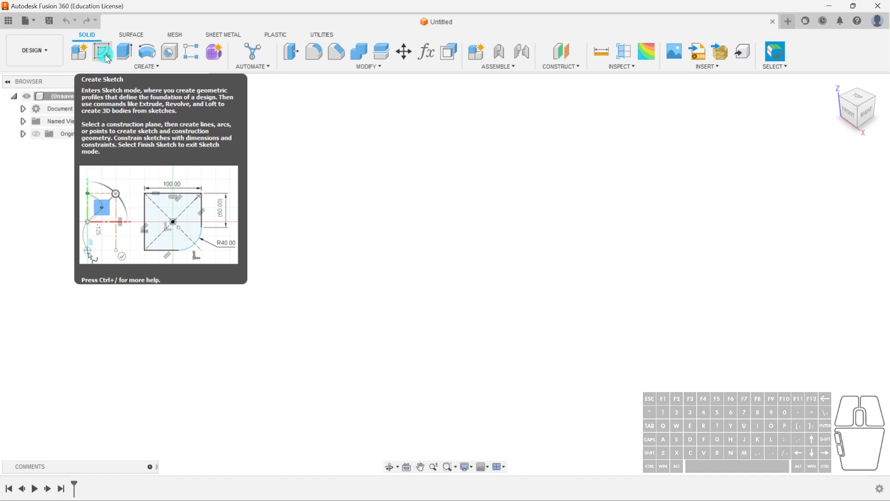
# Start a sketch on the horizontal XY plane and begin a circumscribed polygon centred on the origin
pyautogui.click(105, 54)
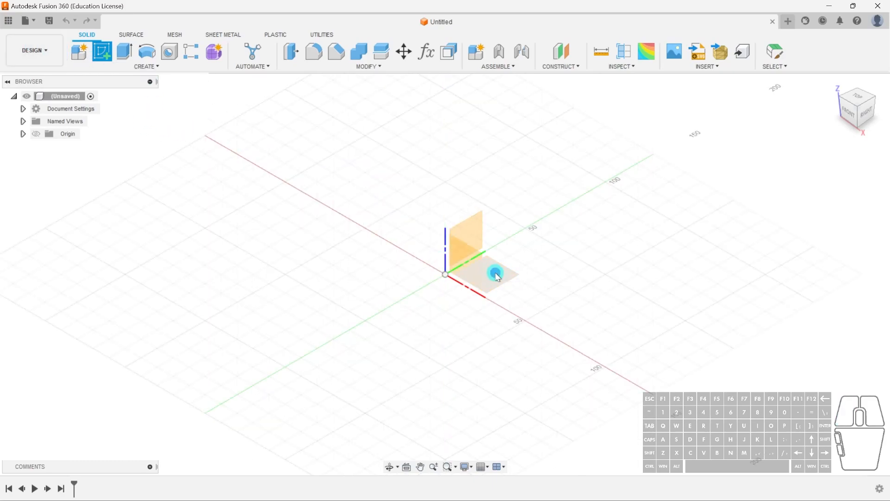
pyautogui.click(459, 273)
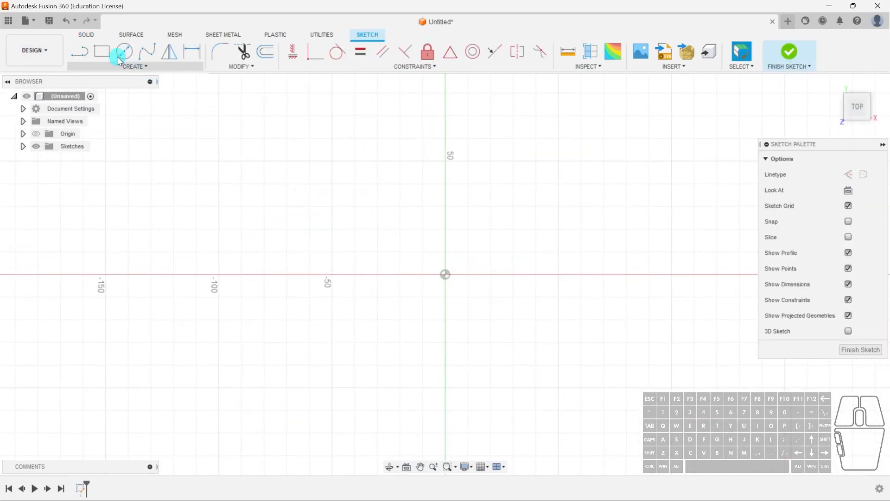
pyautogui.click(134, 66)
pyautogui.moveTo(102, 126)
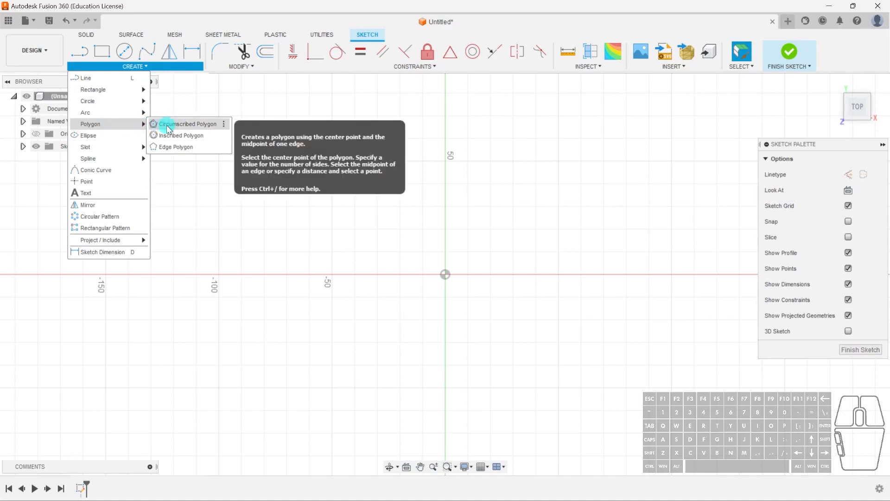
pyautogui.click(181, 124)
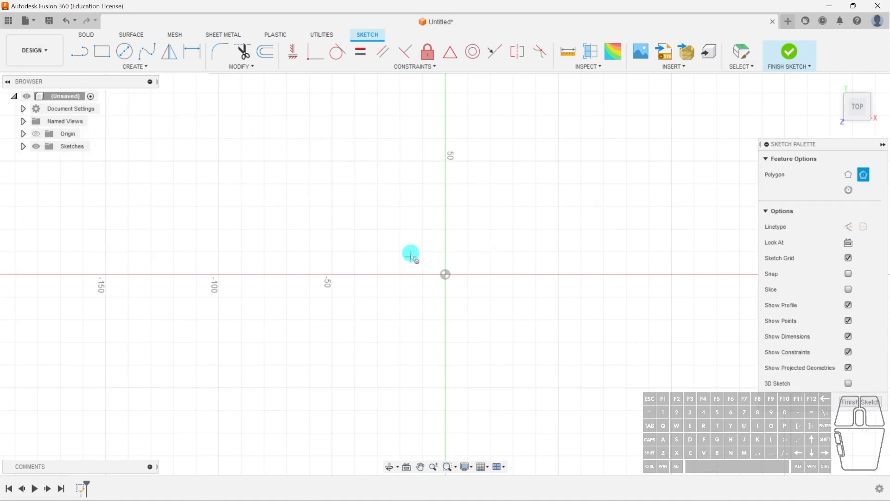
pyautogui.click(448, 275)
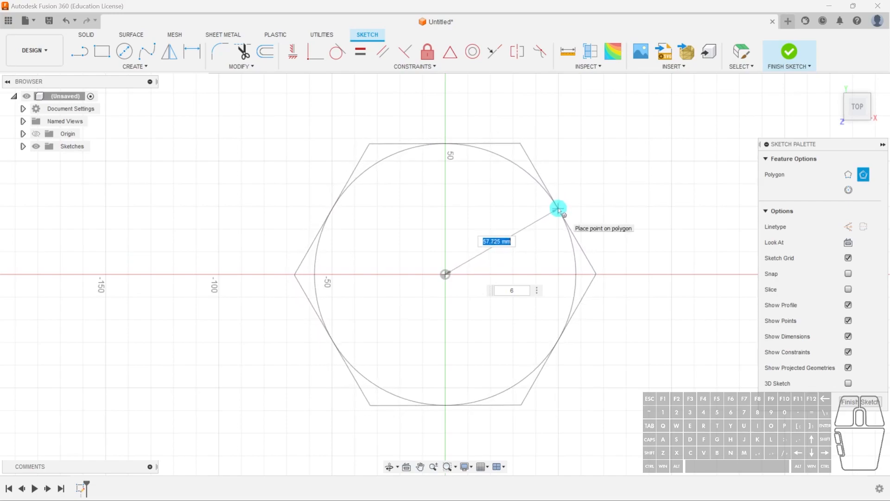
# Try side counts of 3 and 8 on the polygon preview
pyautogui.press('Tab')
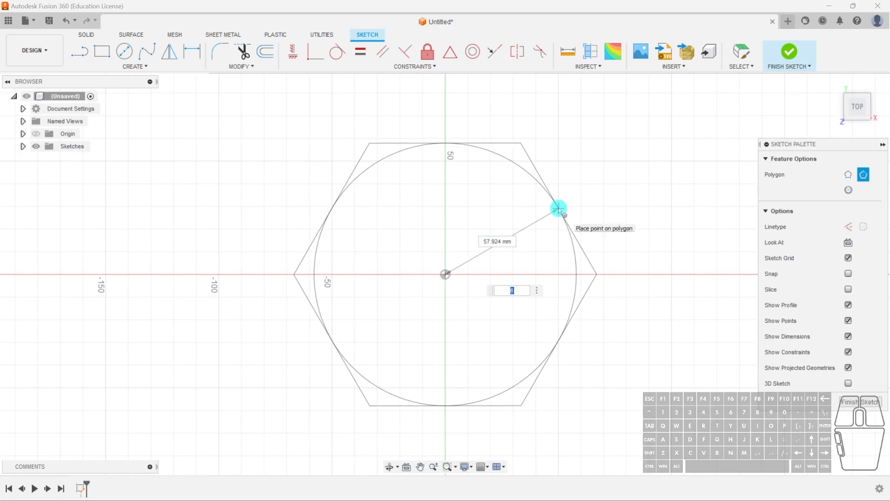
pyautogui.write('3')
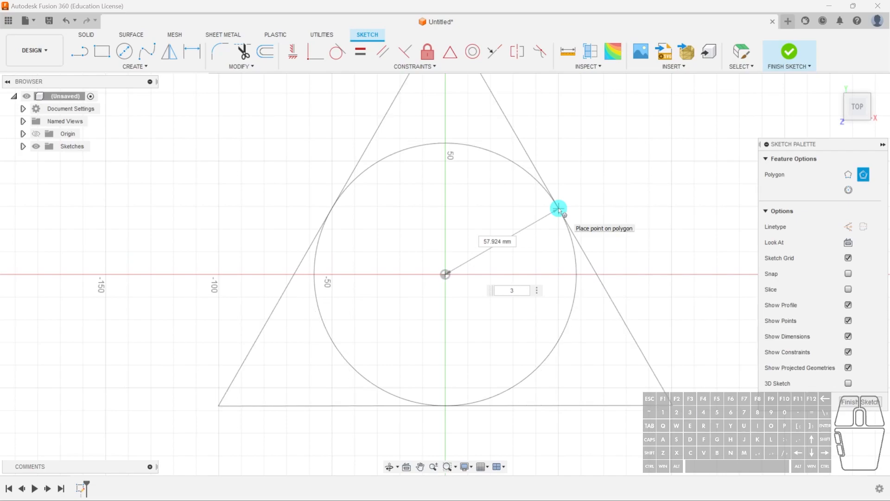
pyautogui.scroll(-4, 558, 209)
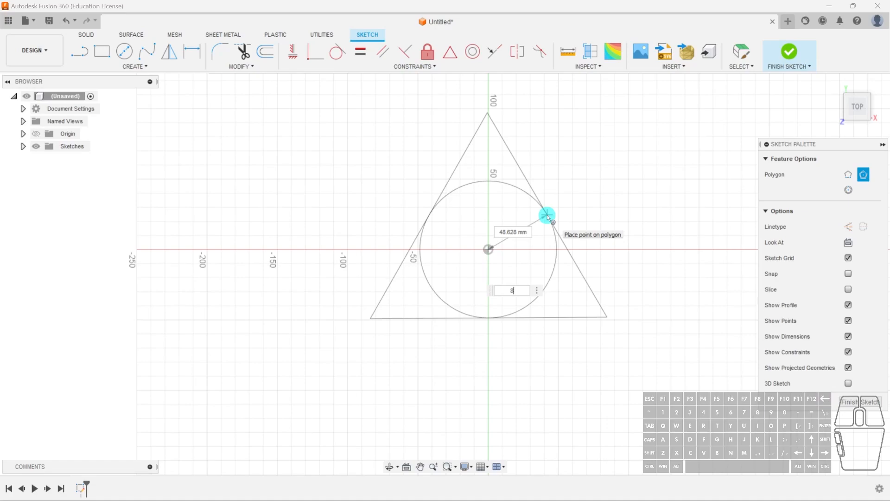
pyautogui.scroll(4, 548, 215)
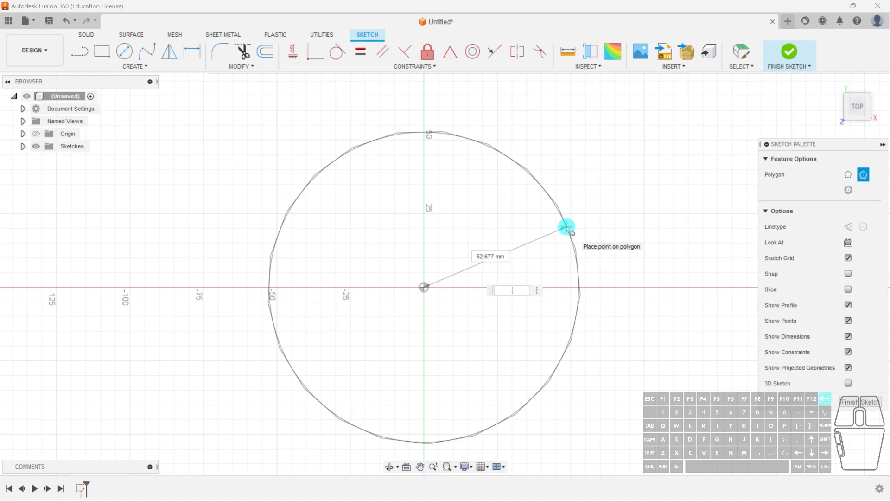
pyautogui.press('BackSpace')
pyautogui.write('8')
# Complete the circumscribed polygon with 6 sides and a 10 mm distance from its centre to the edge midpoint
pyautogui.press('BackSpace')
pyautogui.press('BackSpace')
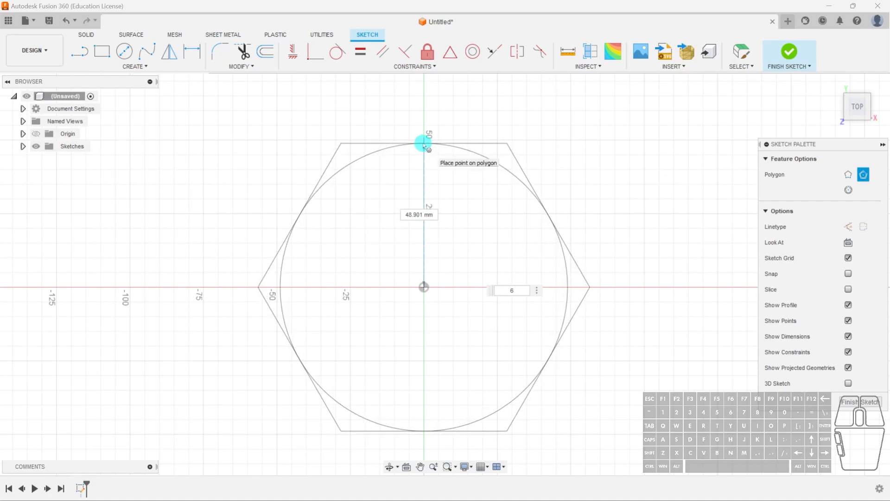
pyautogui.press('Tab')
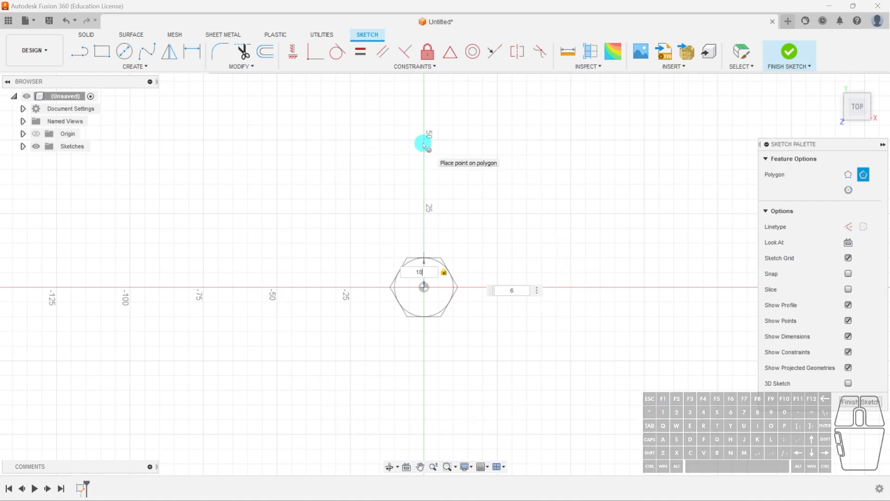
pyautogui.press('Return')
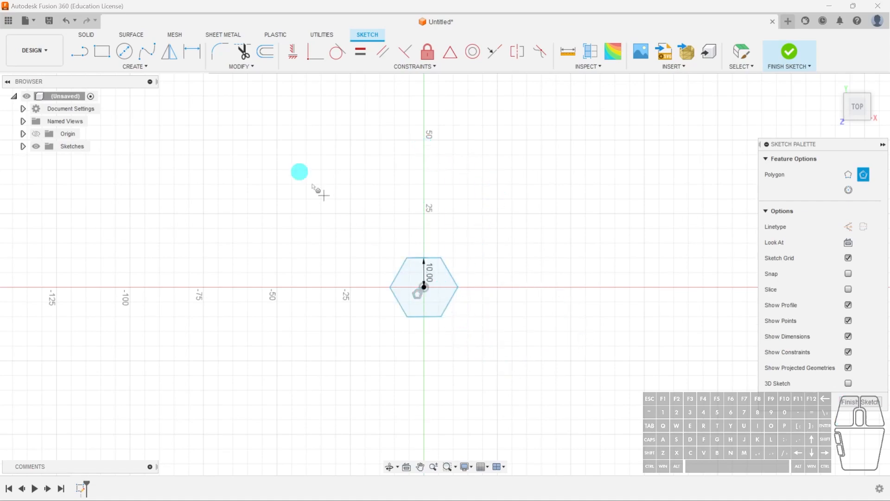
# Draw a 6-sided inscribed polygon with a 10 mm radius, centred on the horizontal axis beside the first hexagon
pyautogui.click(132, 69)
pyautogui.moveTo(131, 126)
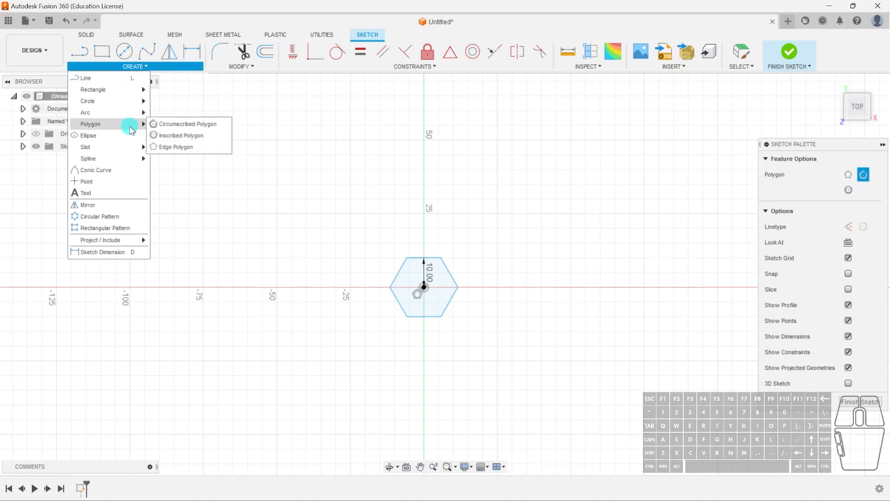
pyautogui.click(182, 135)
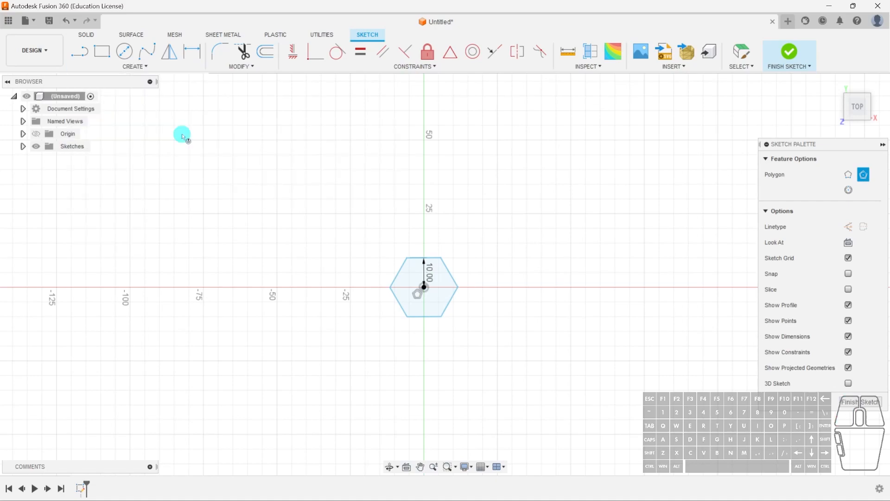
pyautogui.click(526, 287)
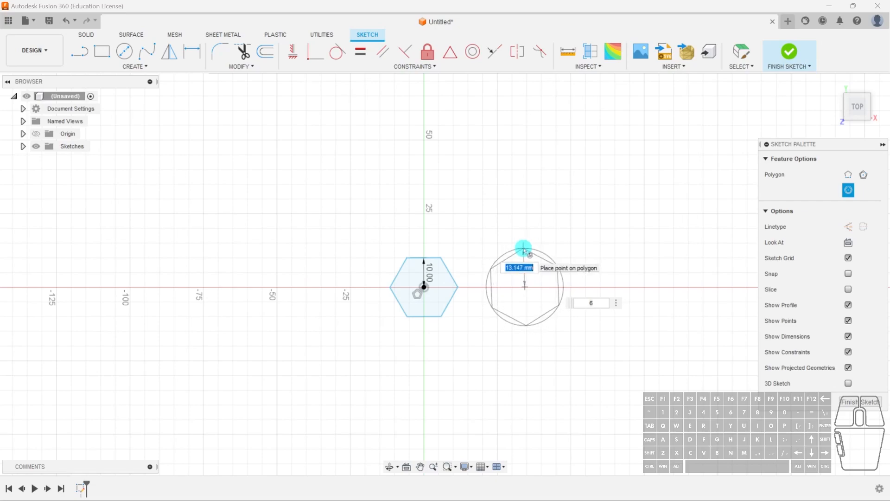
pyautogui.write('10')
pyautogui.press('Return')
pyautogui.moveTo(526, 254)
pyautogui.mouseDown()
pyautogui.moveTo(541, 284)
pyautogui.moveTo(506, 279)
pyautogui.moveTo(537, 260)
pyautogui.moveTo(524, 262)
pyautogui.mouseUp()
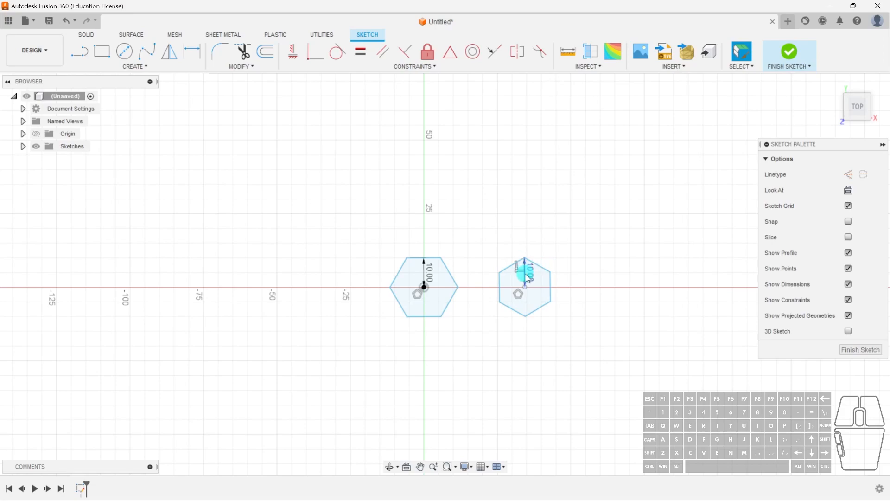
# Compare the radius points of both hexagons and delete the inscribed hexagon from the sketch
pyautogui.click(527, 279)
pyautogui.click(422, 259)
pyautogui.click(422, 258)
pyautogui.click(427, 277)
pyautogui.click(416, 259)
pyautogui.click(525, 258)
pyautogui.doubleClick(540, 266)
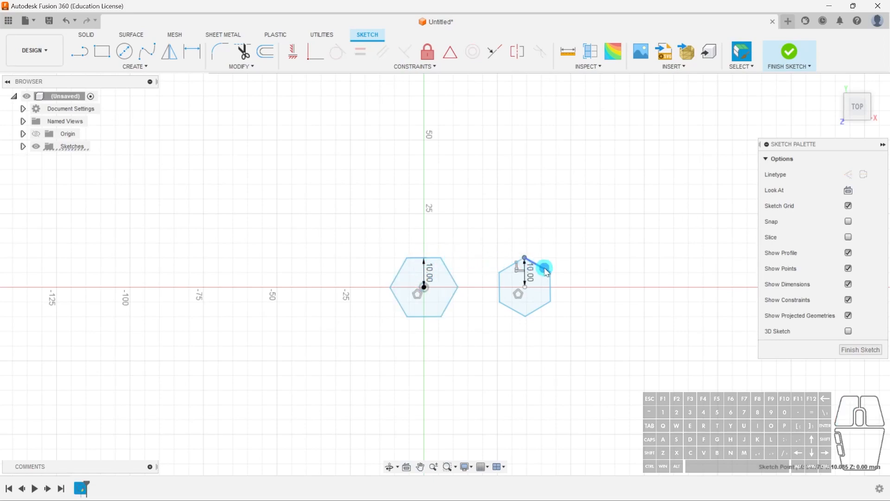
pyautogui.press('Delete')
pyautogui.scroll(5, 423, 290)
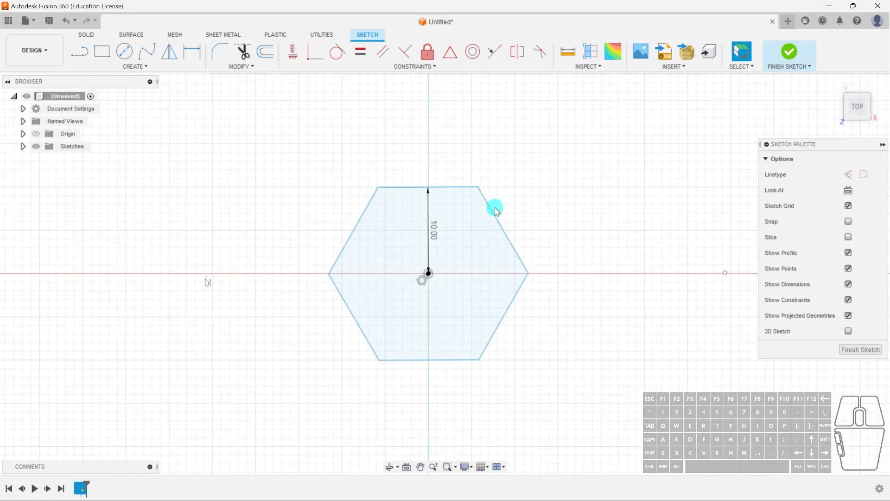
pyautogui.click(127, 54)
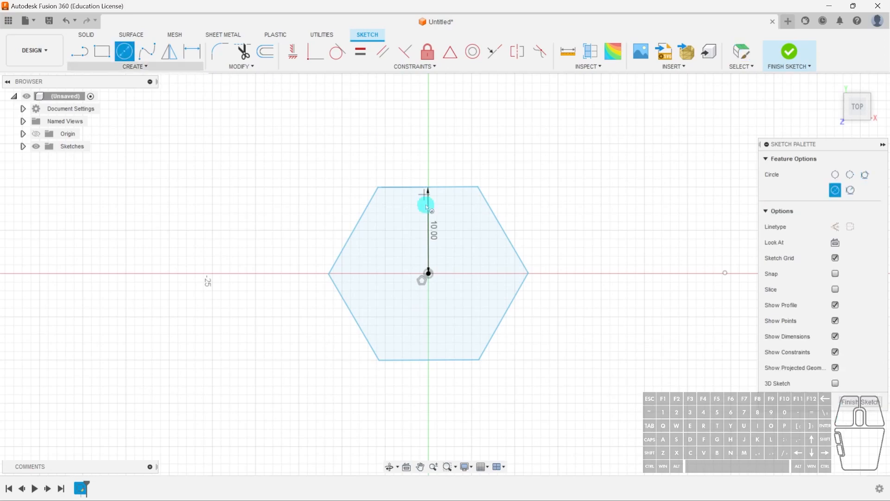
pyautogui.click(429, 273)
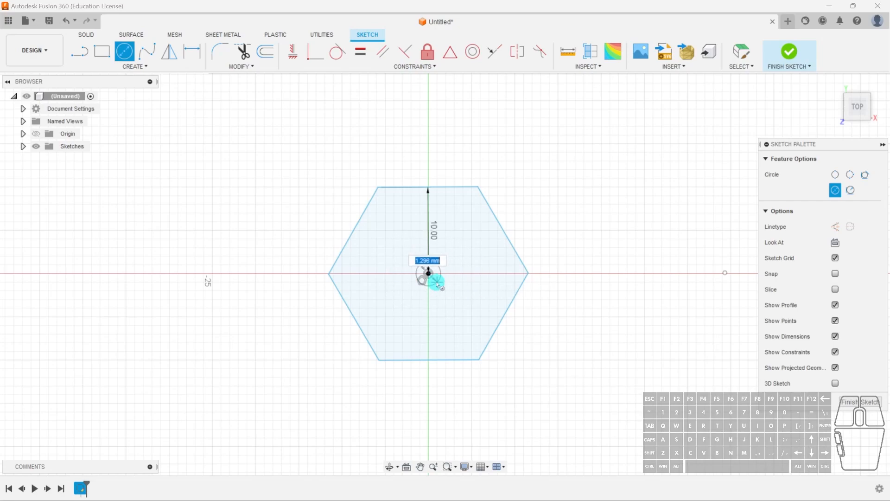
pyautogui.press('Escape')
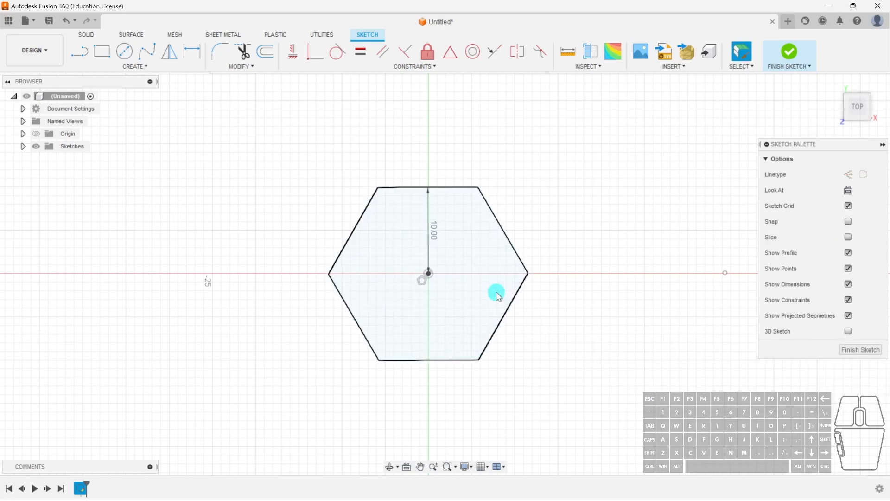
# Finish the sketch and extrude the hexagon profile upward by 10 mm as a new body
pyautogui.click(849, 350)
pyautogui.click(493, 284)
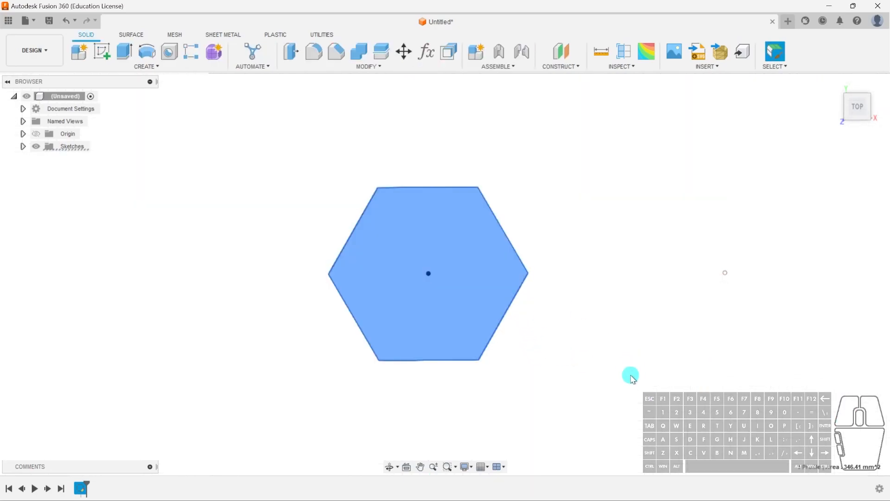
pyautogui.press('e')
pyautogui.keyDown('shift'); pyautogui.moveTo(514, 352); pyautogui.dragTo(453, 302, button='middle'); pyautogui.keyUp('shift')
pyautogui.moveTo(431, 263); pyautogui.dragTo(428, 197)
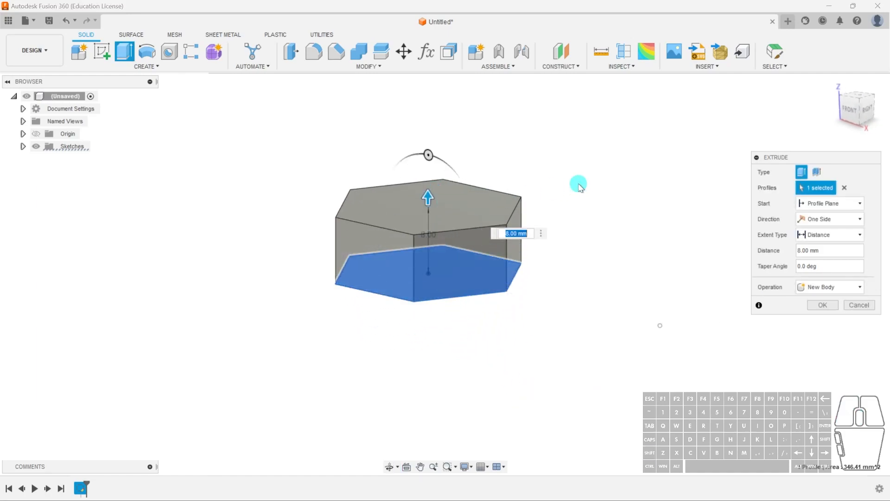
pyautogui.write('10')
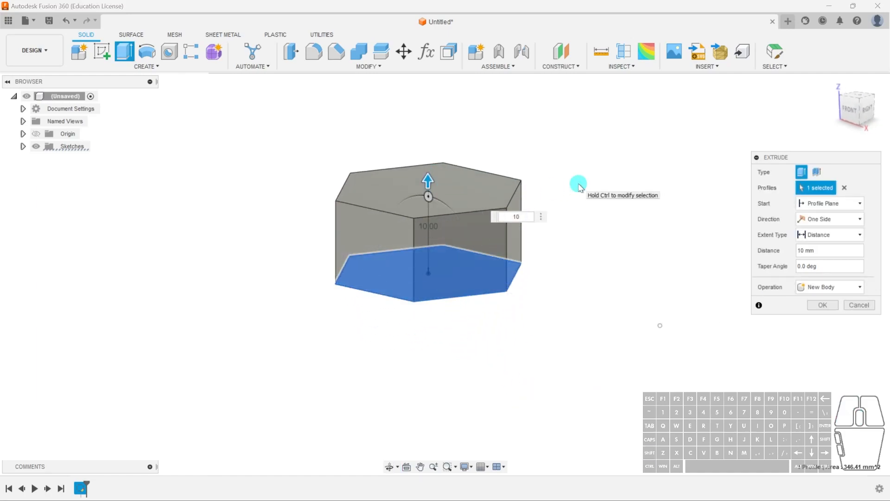
pyautogui.click(835, 304)
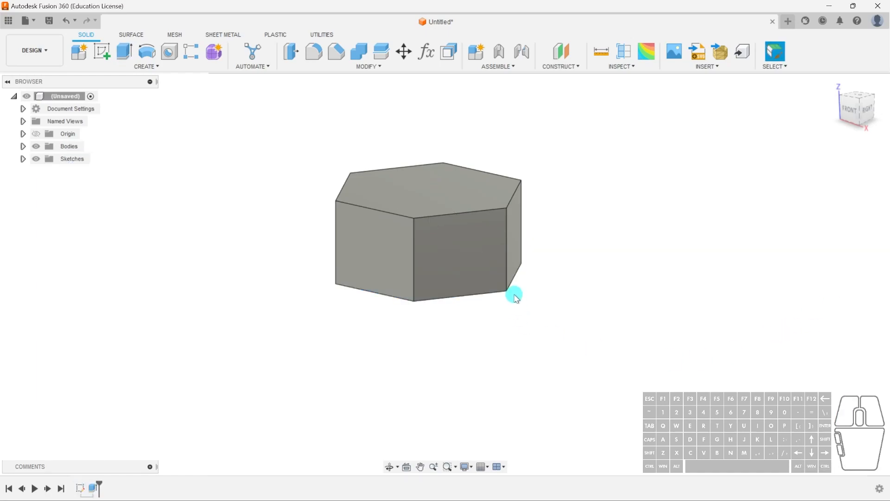
pyautogui.keyDown('shift'); pyautogui.moveTo(536, 314); pyautogui.dragTo(473, 169, button='middle'); pyautogui.keyUp('shift')
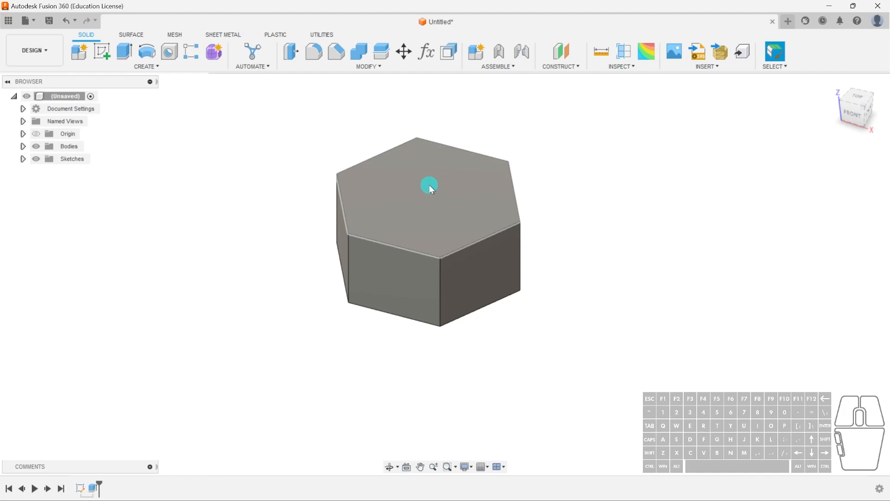
pyautogui.press('a')
pyautogui.press('Escape')
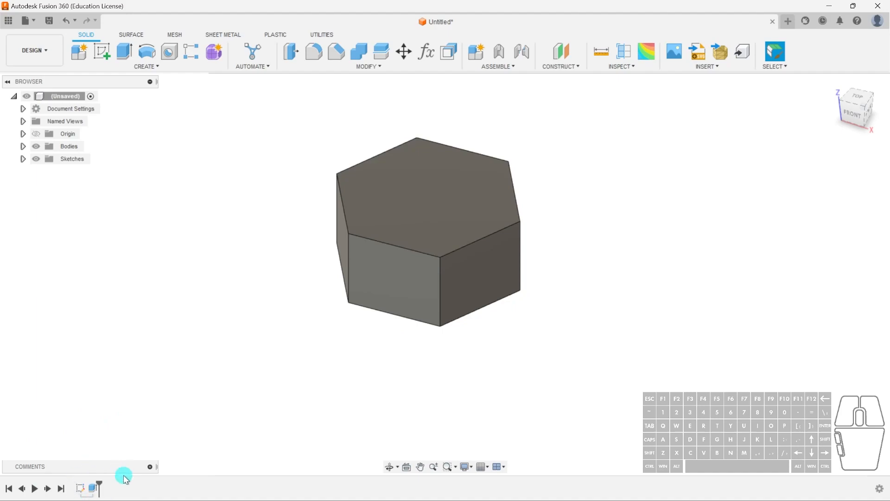
pyautogui.click(22, 158)
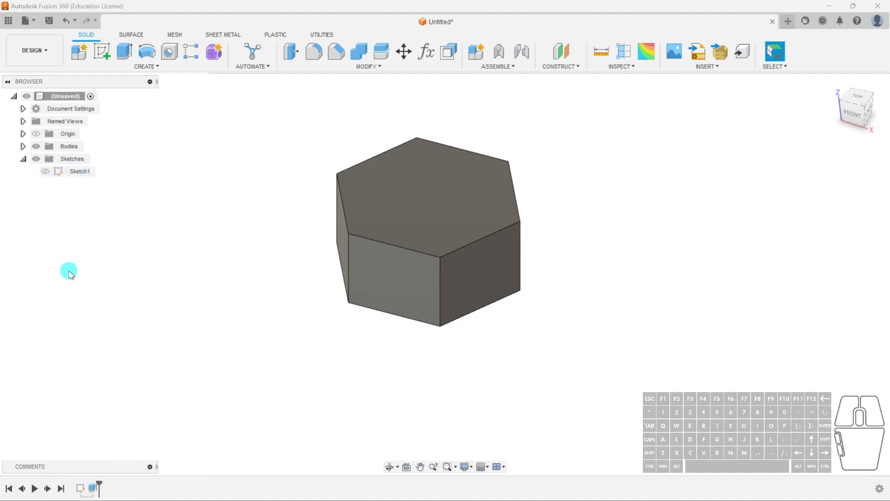
pyautogui.click(22, 159)
# Start a simple 10 mm hole on the hexagonal body's upper face and centre it on the origin
pyautogui.click(147, 67)
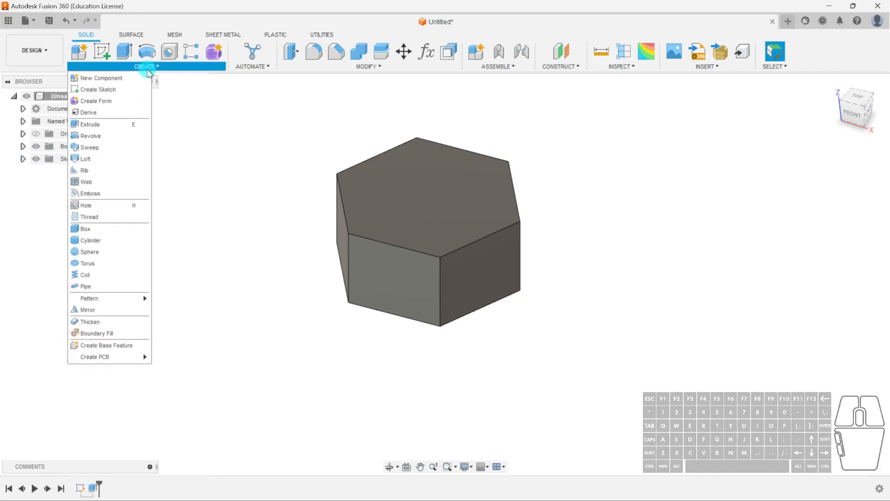
pyautogui.click(88, 205)
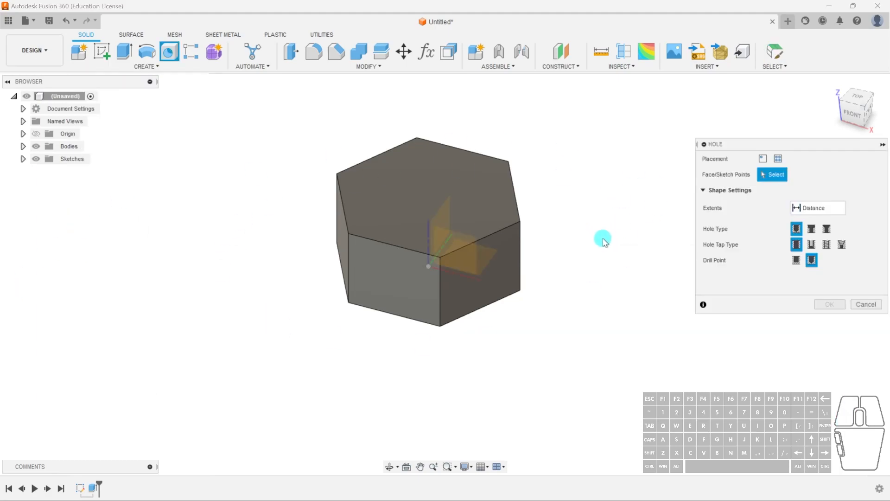
pyautogui.click(138, 68)
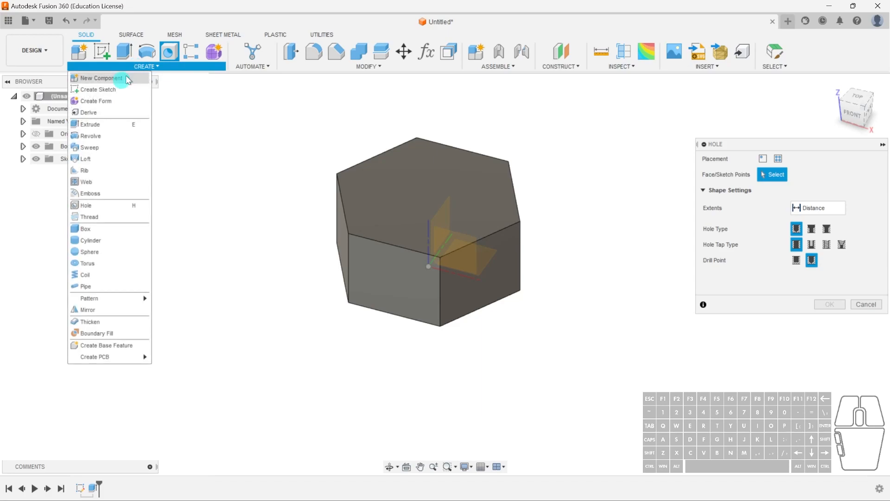
pyautogui.click(448, 131)
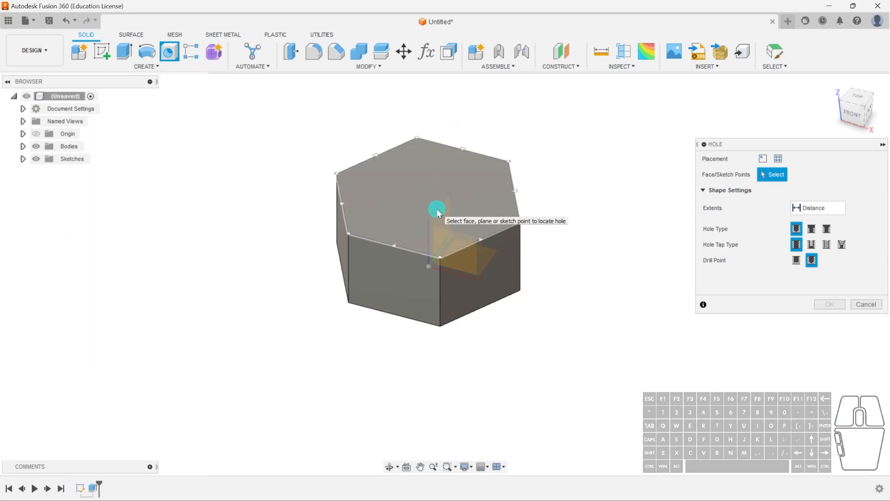
pyautogui.click(422, 207)
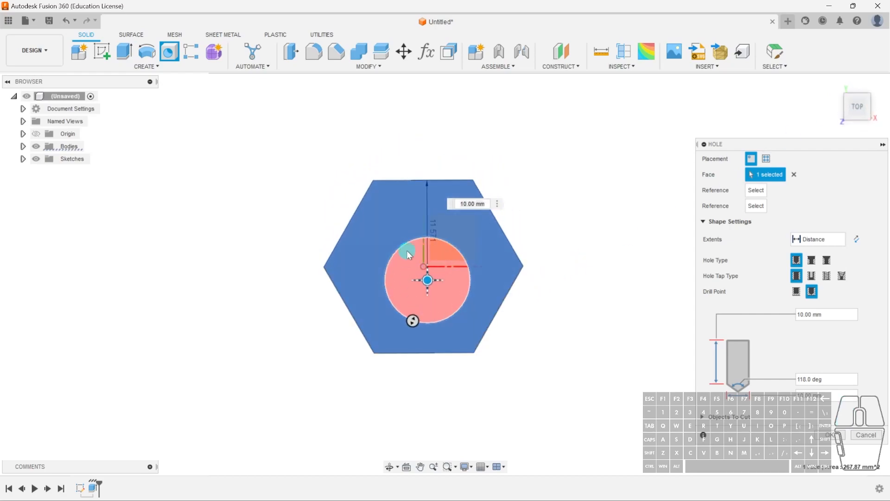
pyautogui.moveTo(423, 297); pyautogui.dragTo(424, 295)
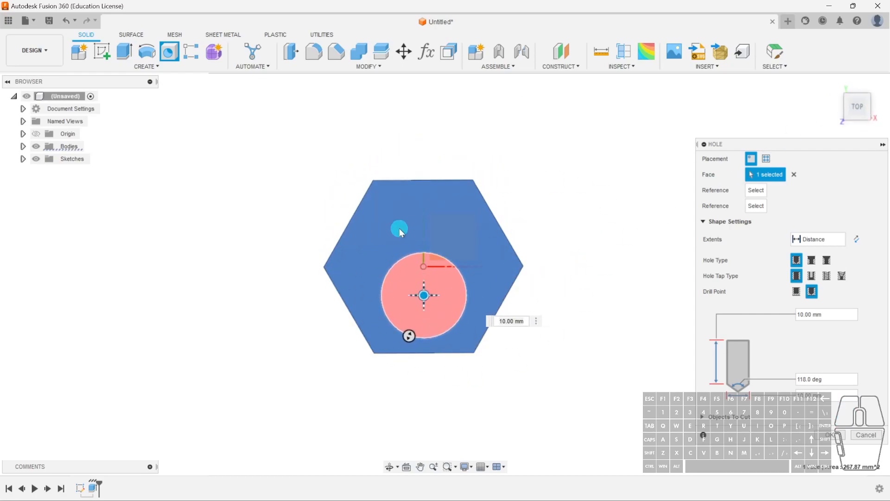
pyautogui.moveTo(424, 297); pyautogui.dragTo(425, 268)
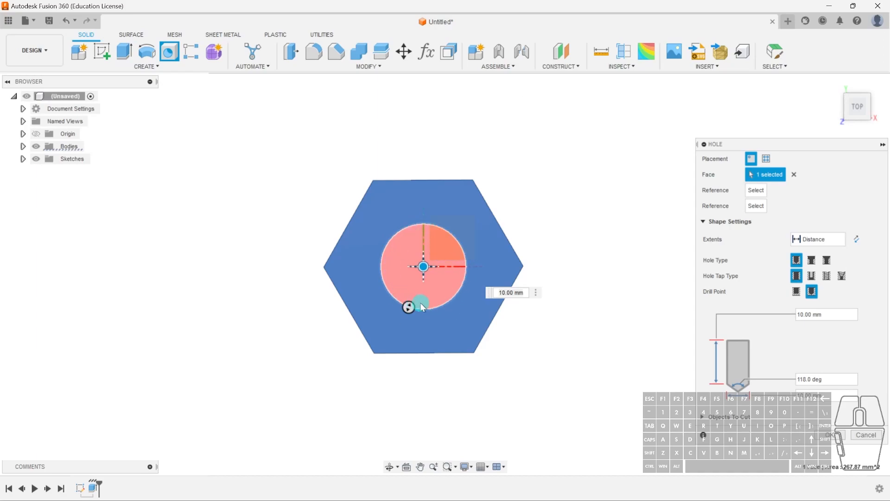
# Give the hole a flat drill point and a depth of 15 mm, and create it through the body
pyautogui.keyDown('shift'); pyautogui.moveTo(482, 376); pyautogui.dragTo(475, 295, button='middle'); pyautogui.keyUp('shift')
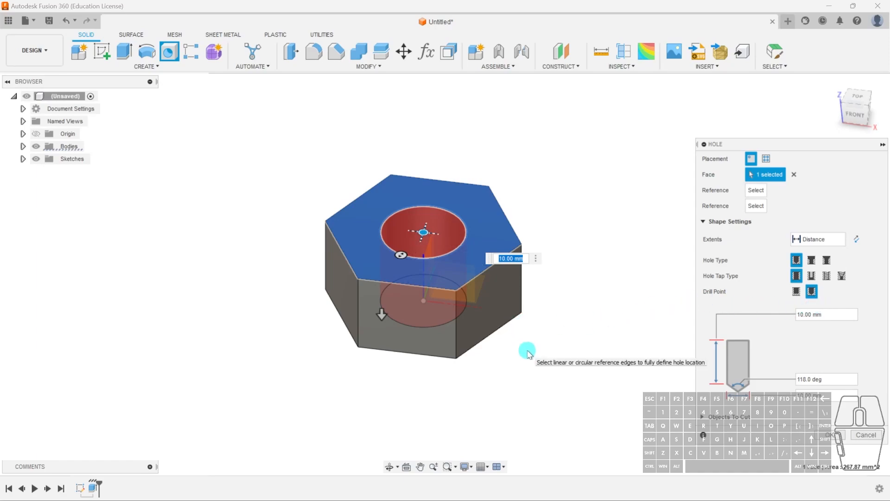
pyautogui.keyDown('shift'); pyautogui.moveTo(542, 358); pyautogui.dragTo(549, 329, button='middle'); pyautogui.keyUp('shift')
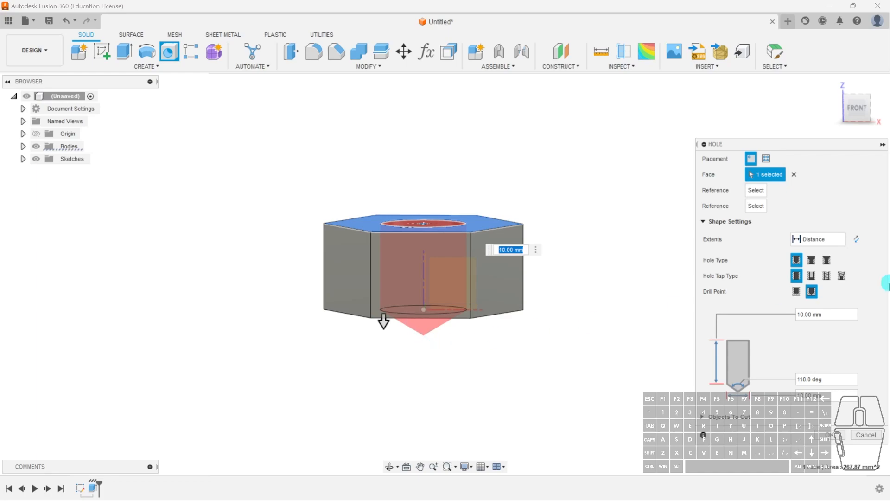
pyautogui.click(794, 292)
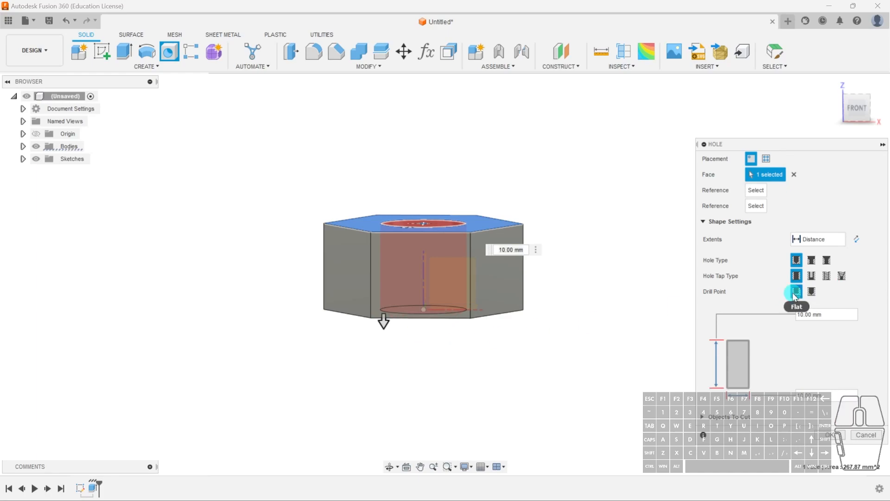
pyautogui.moveTo(385, 321); pyautogui.dragTo(383, 364)
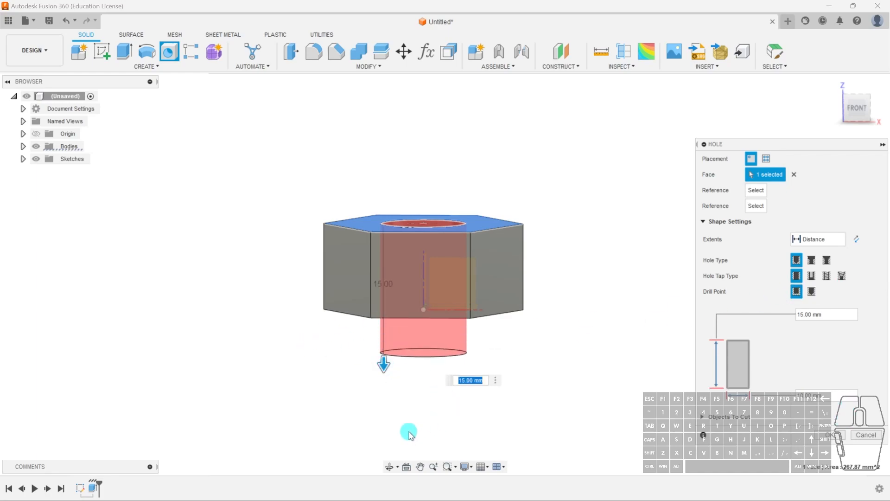
pyautogui.click(837, 436)
pyautogui.keyDown('shift'); pyautogui.moveTo(541, 378); pyautogui.dragTo(462, 399, button='middle'); pyautogui.keyUp('shift')
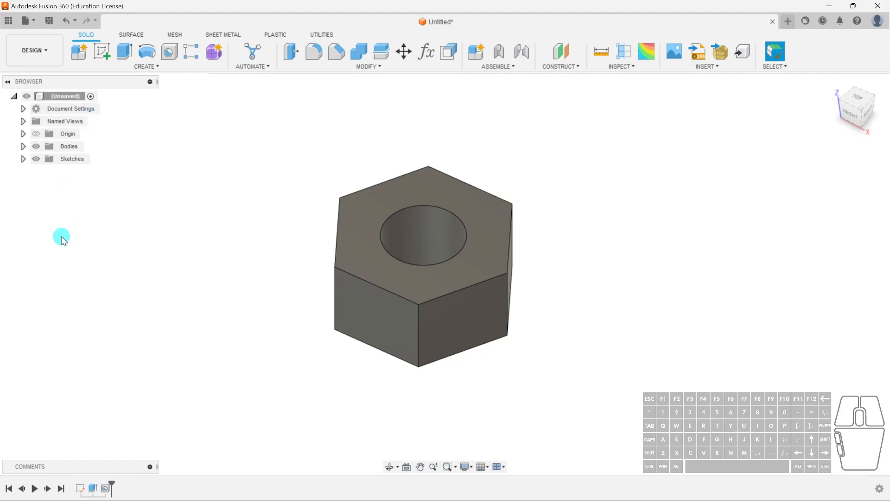
# Expand the list of bodies and examine the body with its hole from several angles
pyautogui.click(23, 146)
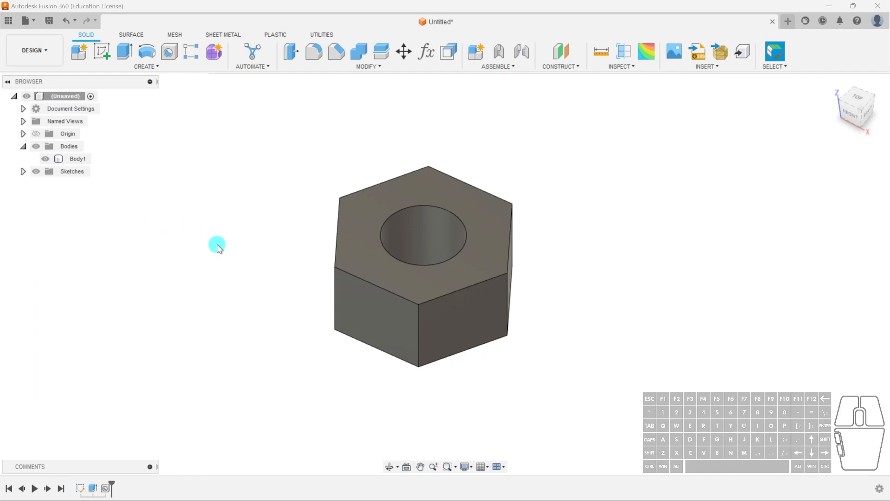
pyautogui.click(345, 245)
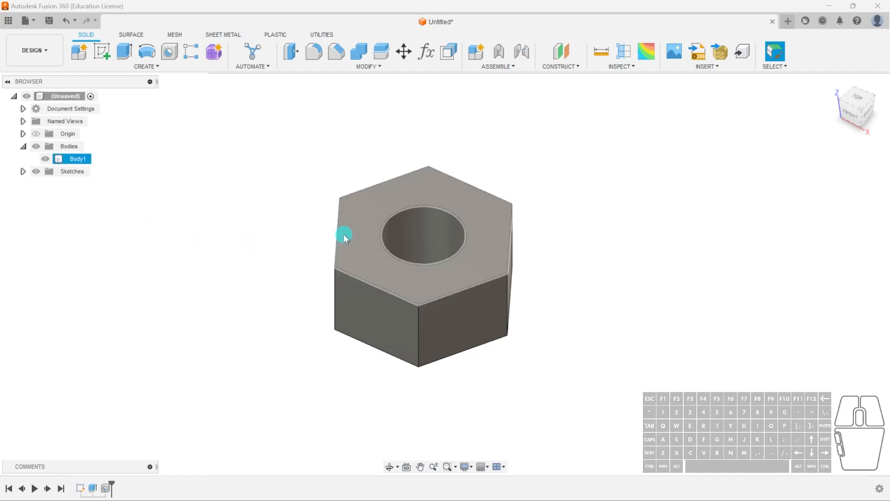
pyautogui.keyDown('shift'); pyautogui.moveTo(443, 286); pyautogui.dragTo(316, 235, button='middle'); pyautogui.keyUp('shift')
pyautogui.click(363, 207)
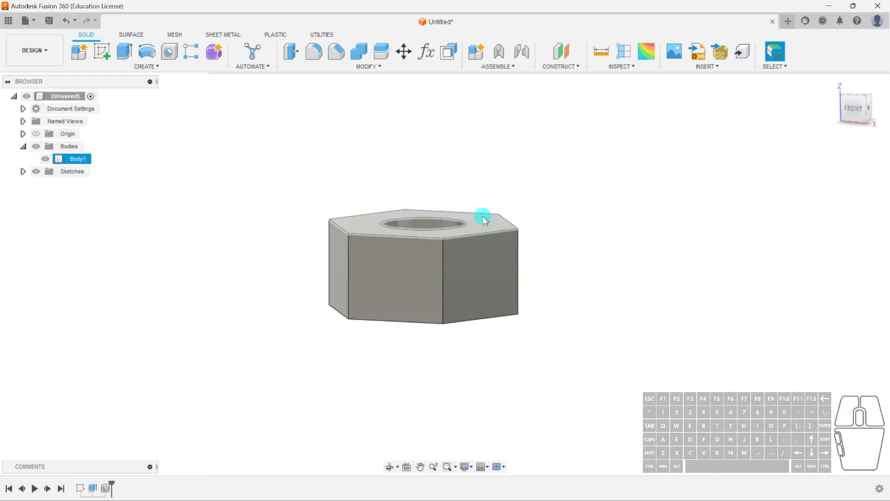
pyautogui.keyDown('shift'); pyautogui.moveTo(483, 218); pyautogui.dragTo(532, 240, button='middle'); pyautogui.keyUp('shift')
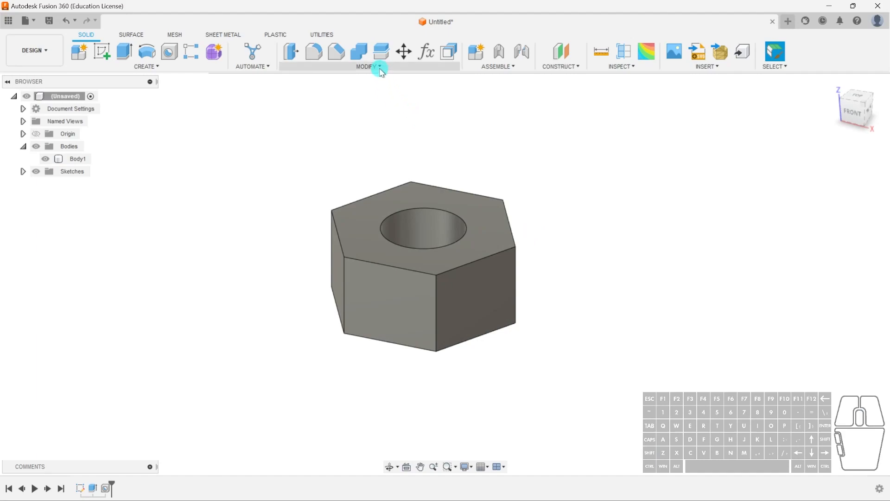
# Try an equal-distance chamfer of 2 mm on the six outer edges of the nut's upper face
pyautogui.click(379, 68)
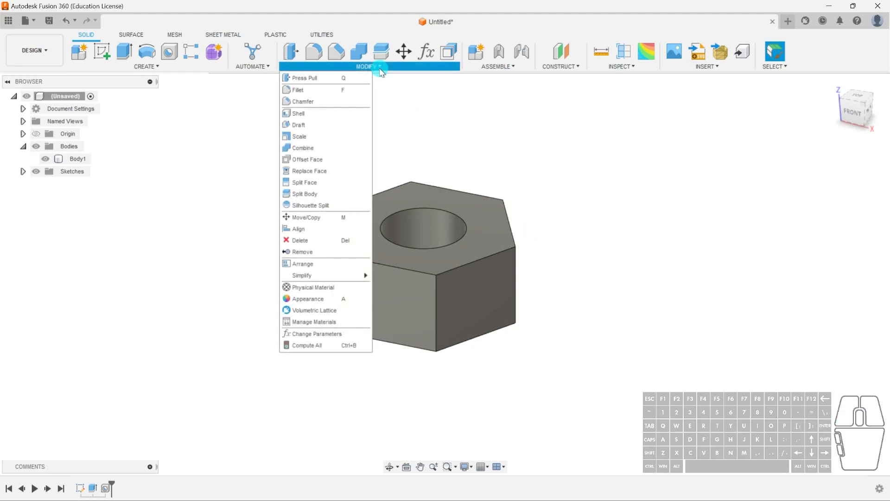
pyautogui.click(304, 102)
pyautogui.click(490, 256)
pyautogui.click(509, 218)
pyautogui.click(451, 187)
pyautogui.click(375, 195)
pyautogui.click(337, 224)
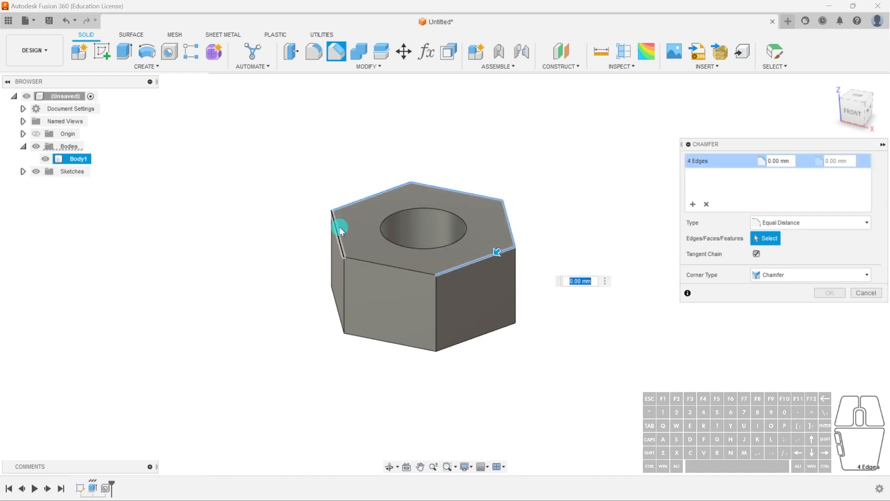
pyautogui.click(375, 262)
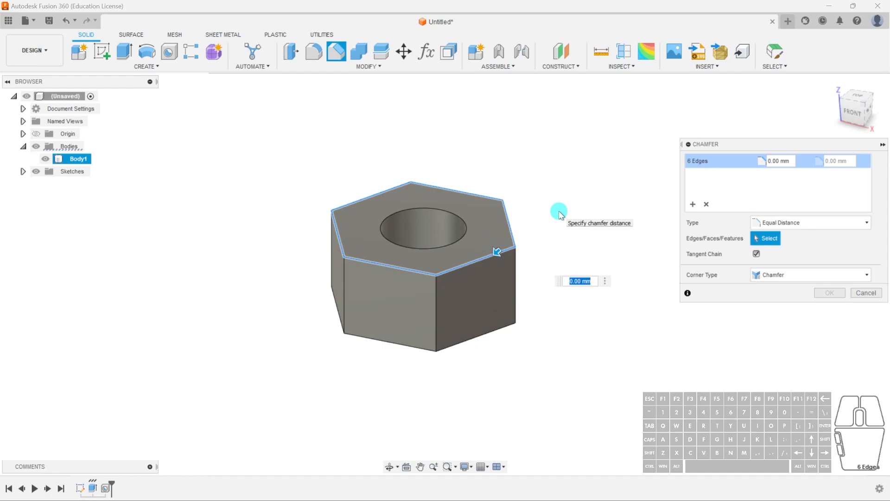
pyautogui.write('2')
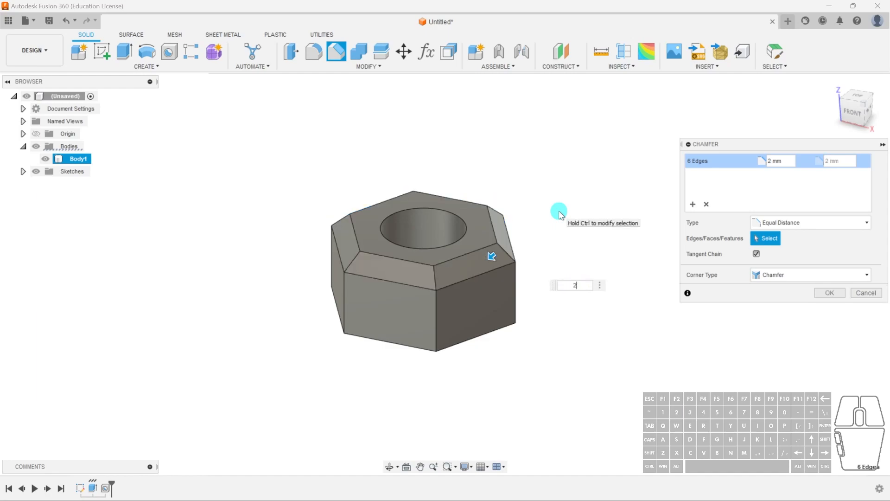
pyautogui.click(830, 292)
# Inspect the chamfered edges from several sides and undo the chamfer
pyautogui.keyDown('shift'); pyautogui.moveTo(467, 366); pyautogui.dragTo(566, 364, button='middle'); pyautogui.keyUp('shift')
pyautogui.scroll(2, 345, 315)
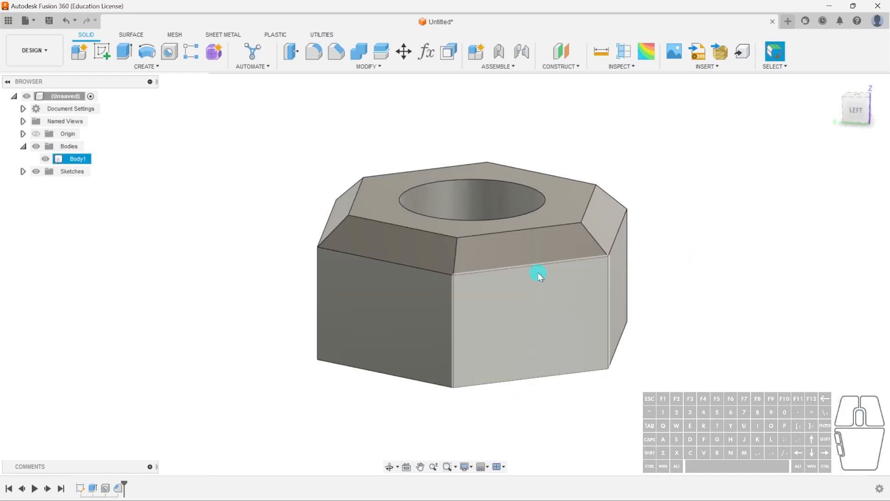
pyautogui.keyDown('shift'); pyautogui.moveTo(536, 264); pyautogui.dragTo(568, 282, button='middle'); pyautogui.keyUp('shift')
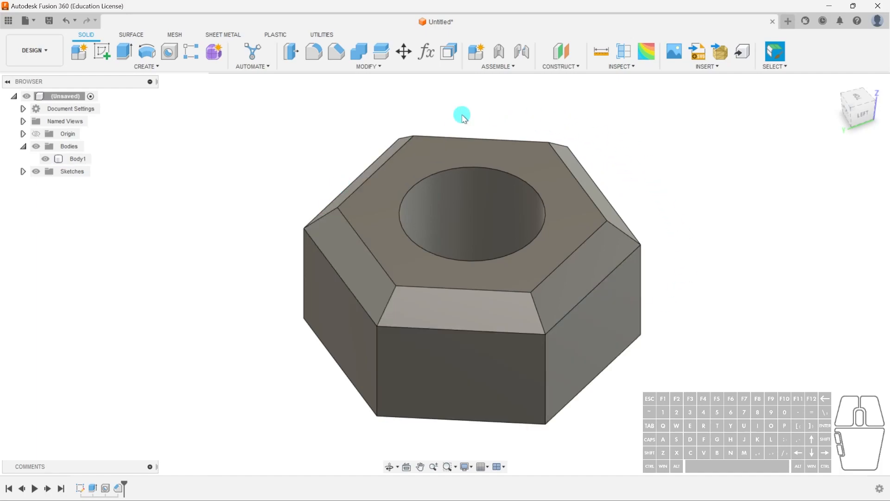
pyautogui.hotkey('ctrl', 'z')
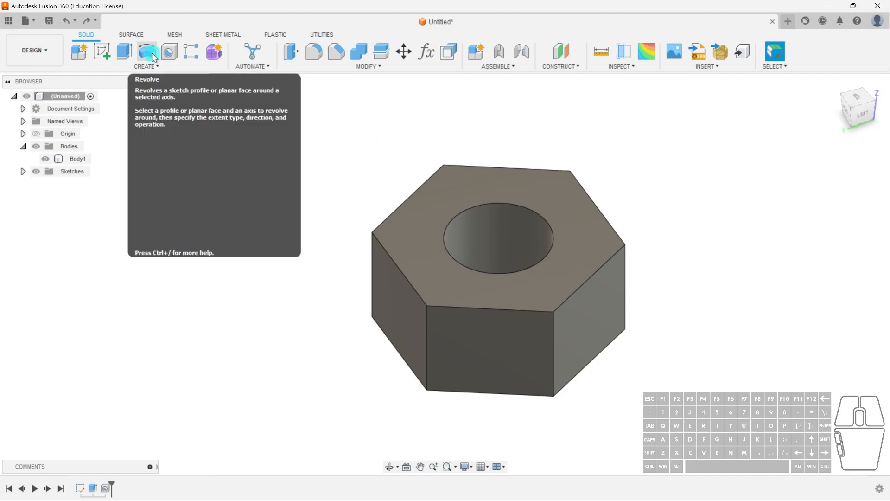
# Create a new sketch on the vertical XZ origin plane through the centre of the nut
pyautogui.click(101, 51)
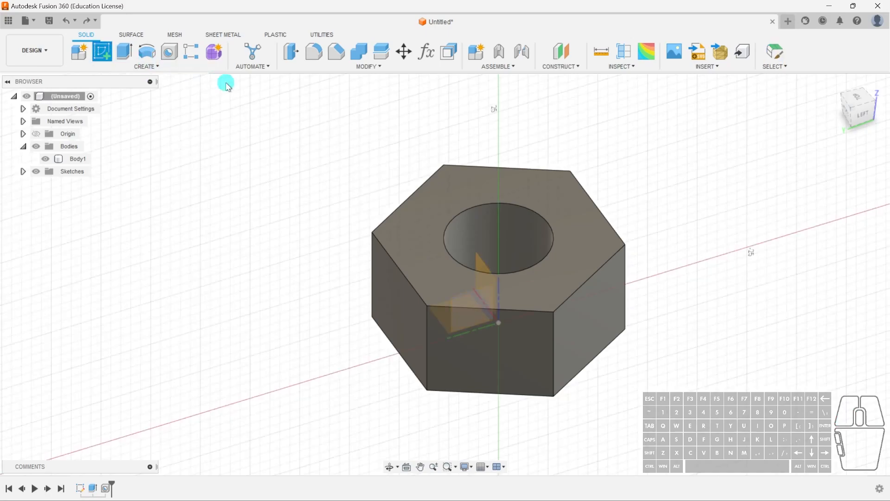
pyautogui.keyDown('shift'); pyautogui.moveTo(504, 232); pyautogui.dragTo(479, 259, button='middle'); pyautogui.keyUp('shift')
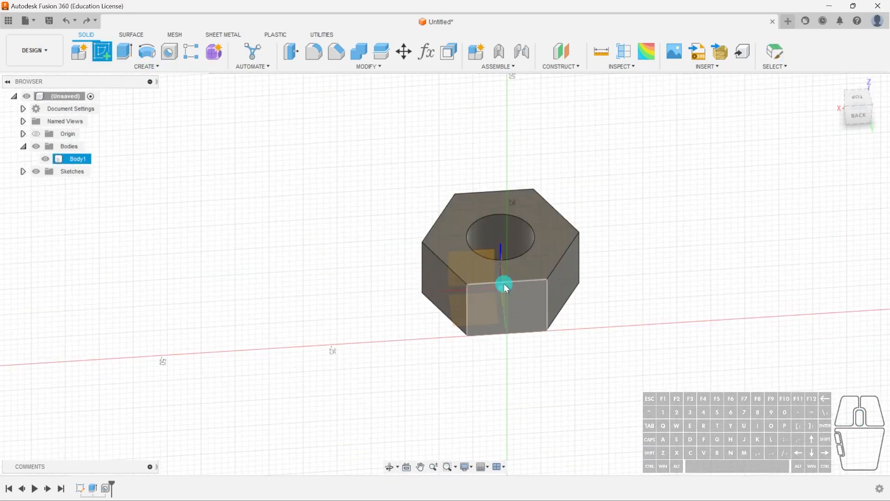
pyautogui.click(491, 255)
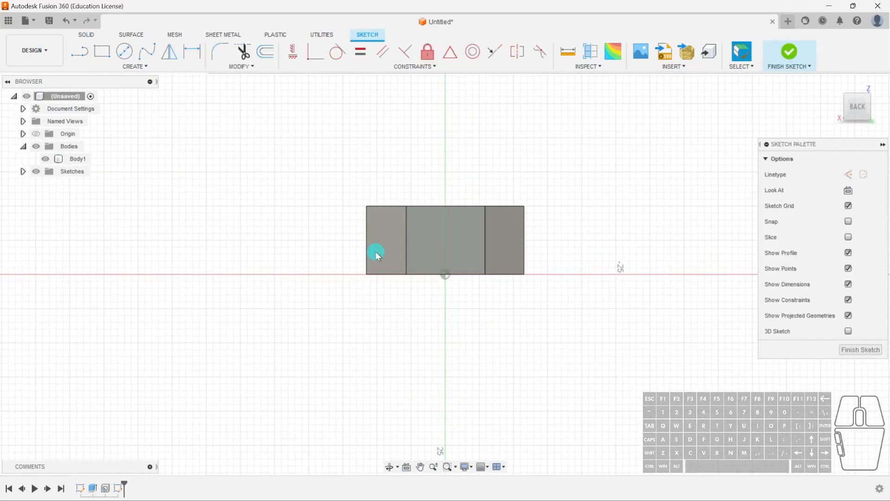
pyautogui.scroll(3, 357, 215)
pyautogui.scroll(2, 357, 215)
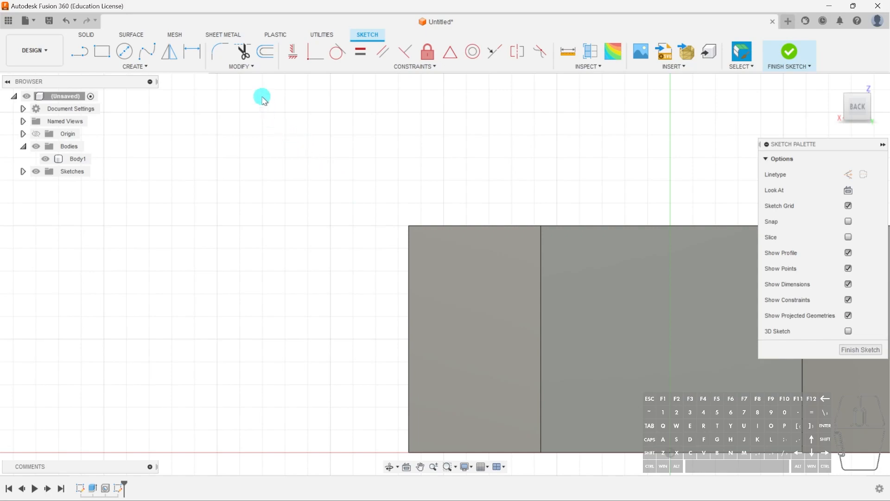
# Sketch a diagonal line across the nut's upper outer corner on the positive X side, reaching about 2.1 mm in from the corner
pyautogui.click(79, 51)
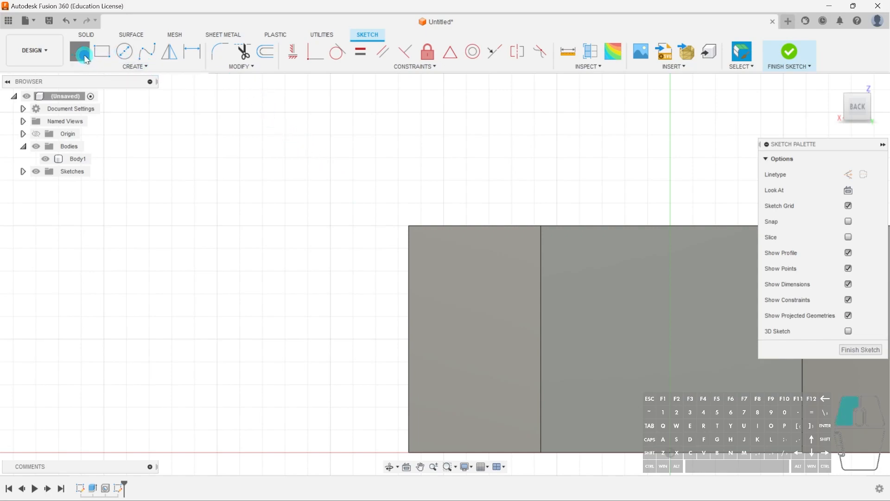
pyautogui.click(410, 277)
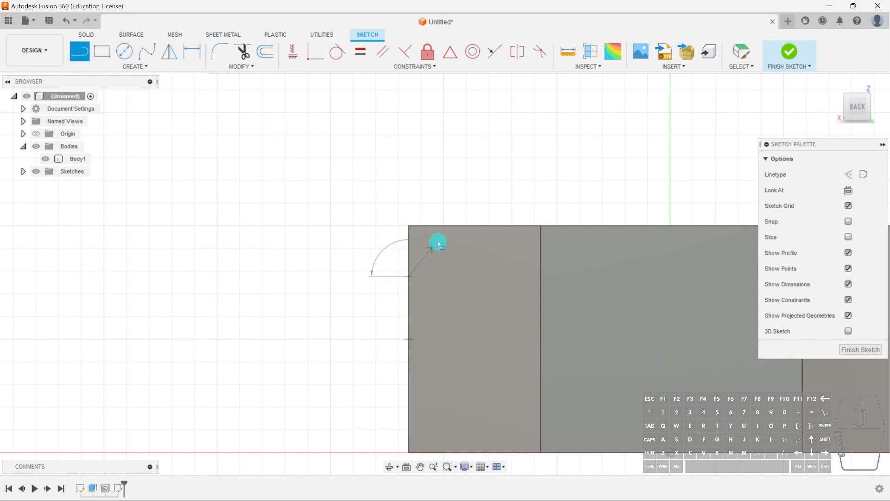
pyautogui.doubleClick(457, 226)
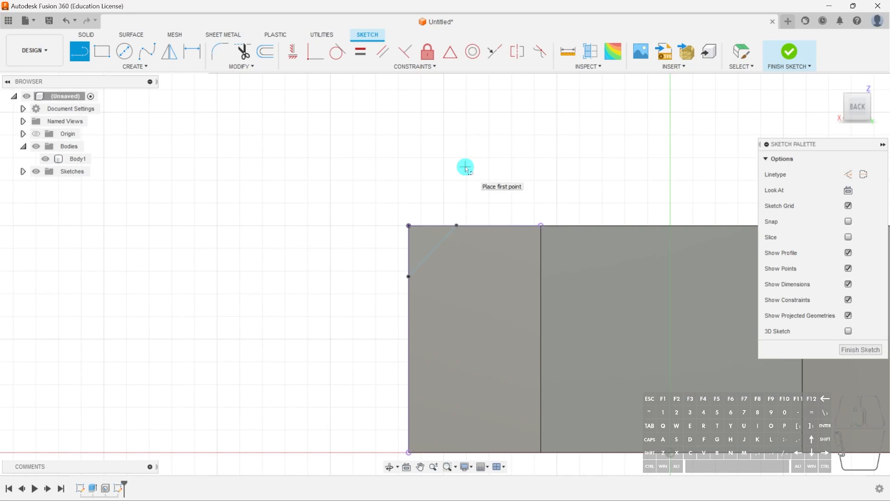
pyautogui.press('Escape')
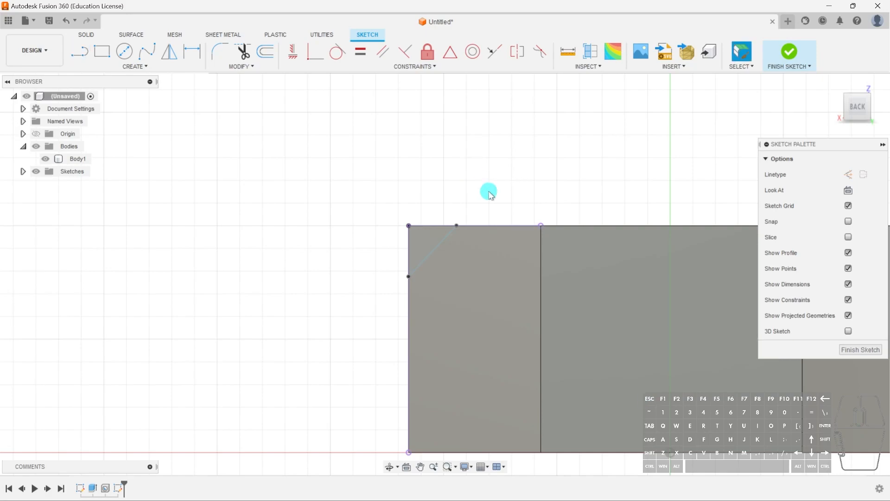
# Dimension the horizontal distance from the nut's upper corner to the diagonal line's upper endpoint as 1.5 mm
pyautogui.click(457, 226)
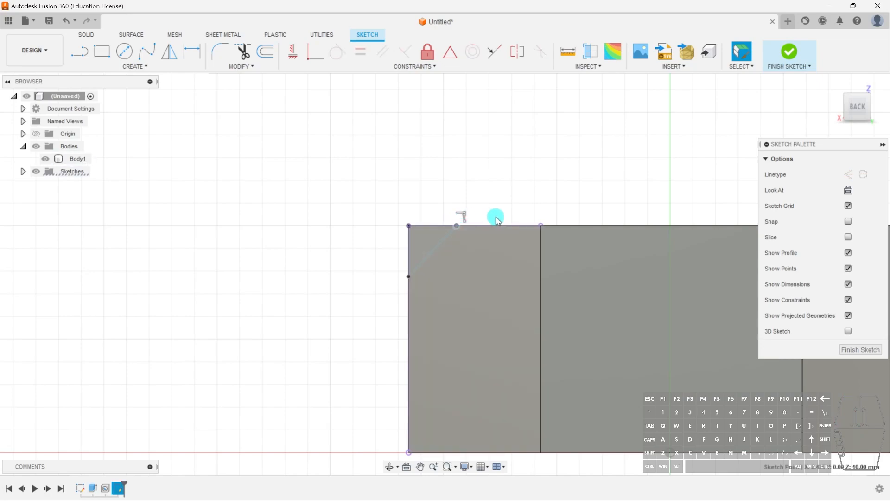
pyautogui.press('d')
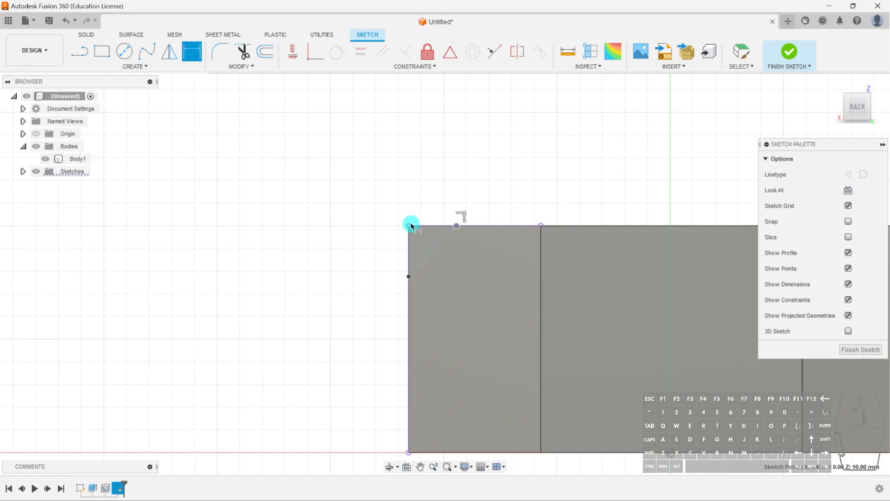
pyautogui.click(409, 226)
pyautogui.click(431, 193)
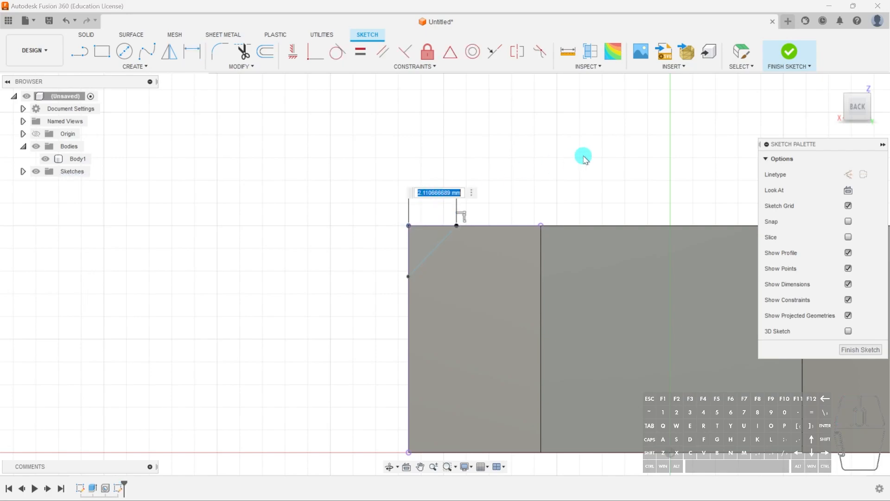
pyautogui.write('1.5')
pyautogui.press('Return')
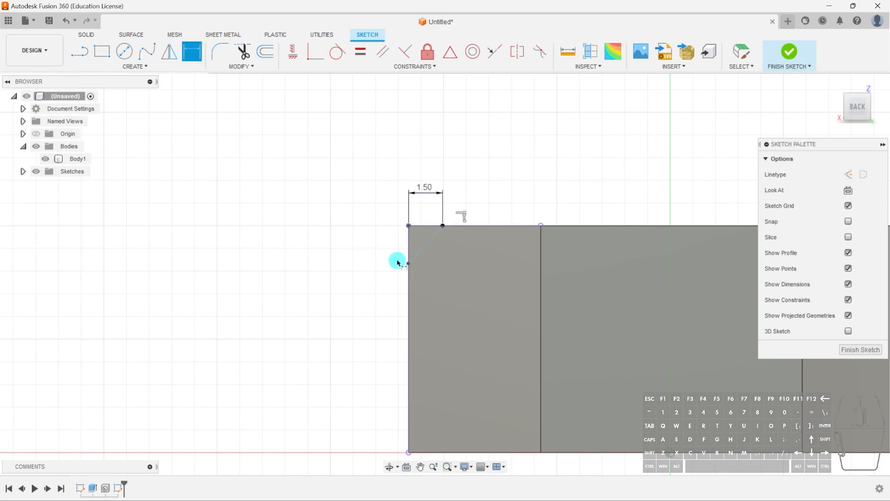
# Dimension the vertical distance from the nut's upper corner to the diagonal line's lower endpoint as 1.5 mm
pyautogui.click(409, 264)
pyautogui.click(409, 226)
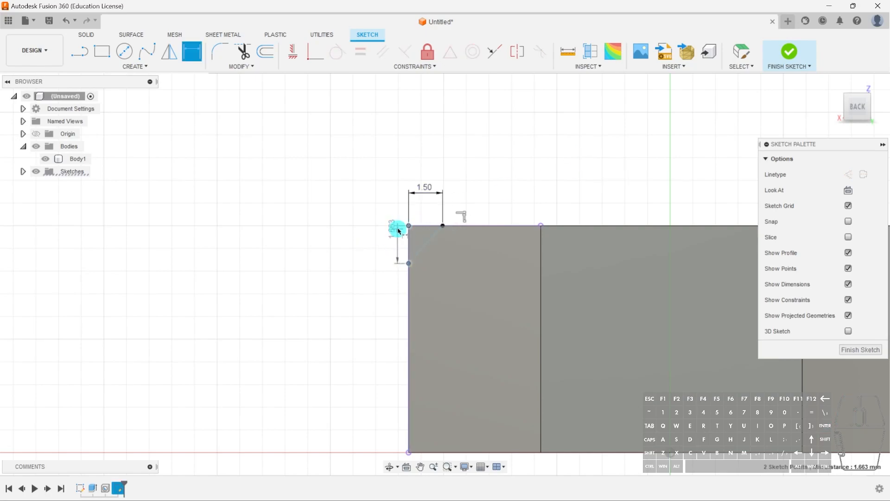
pyautogui.click(385, 241)
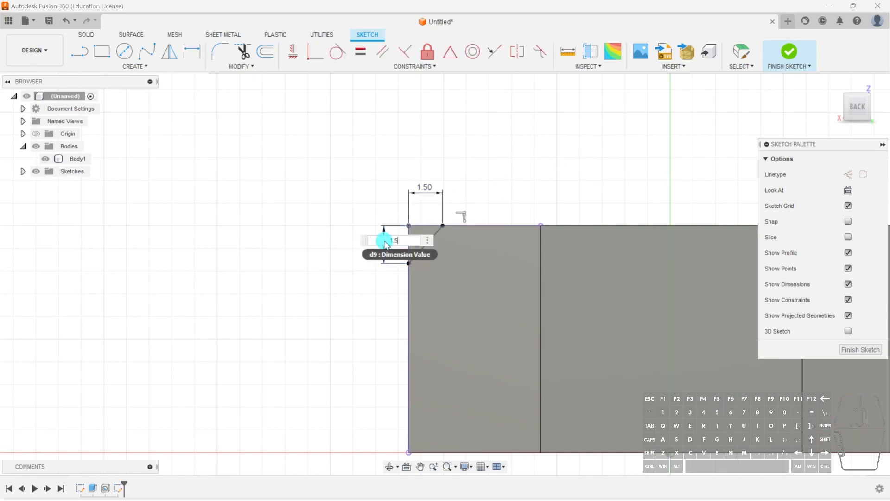
pyautogui.press('Return')
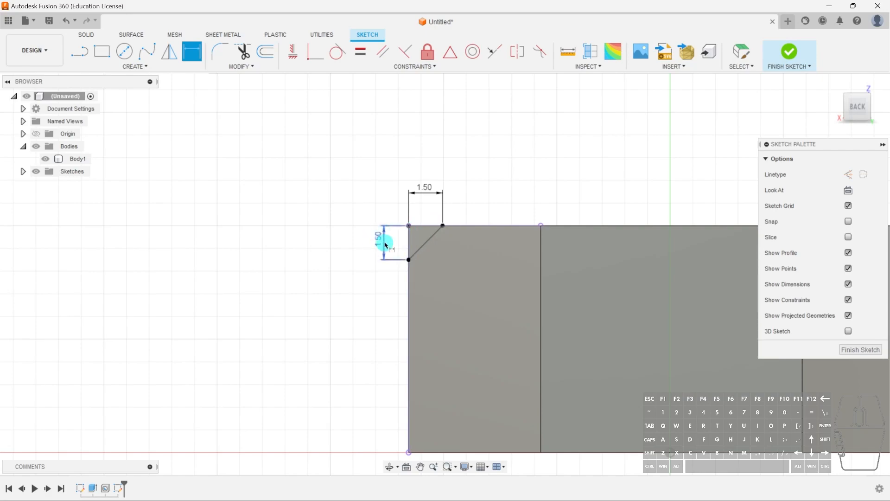
pyautogui.scroll(-2, 408, 227)
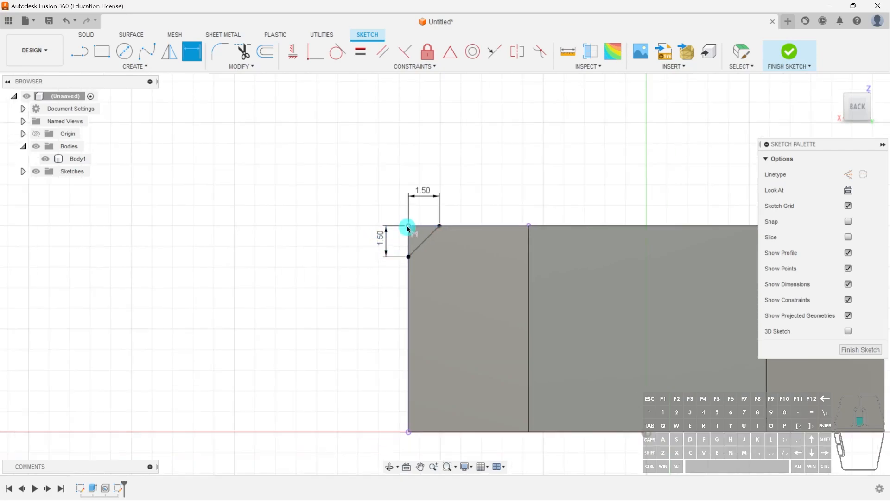
# Close the corner triangle with lines along the nut's outer side and top edge, joining both ends of the diagonal
pyautogui.scroll(5, 408, 228)
pyautogui.press('Escape')
pyautogui.press('l')
pyautogui.moveTo(409, 275); pyautogui.dragTo(452, 226)
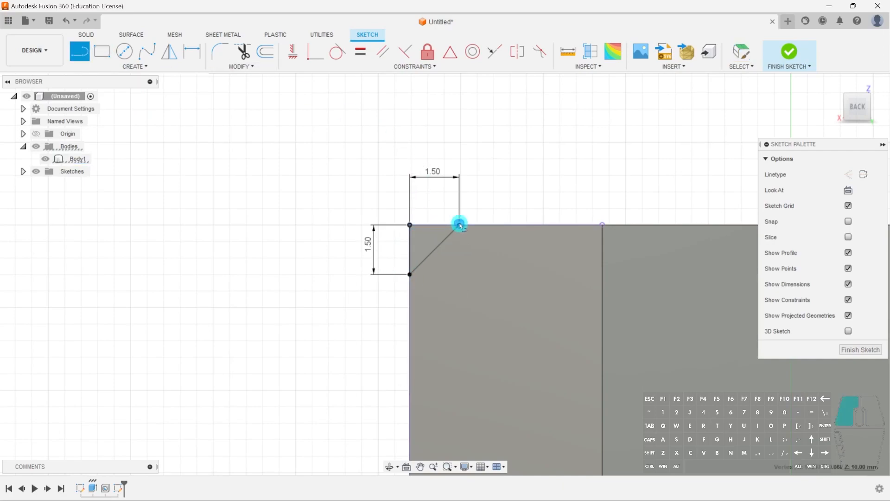
pyautogui.press('Escape')
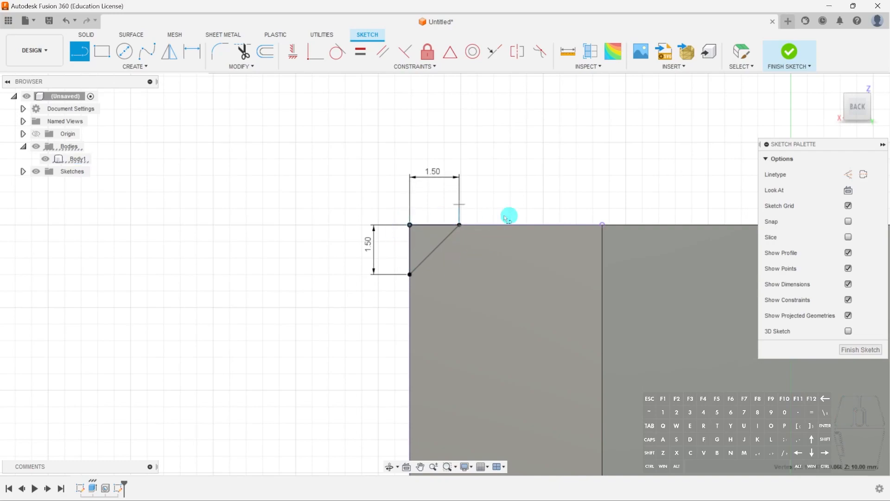
# Hide the nut body to check the closed triangular profile, show the body again and finish the sketch
pyautogui.click(36, 146)
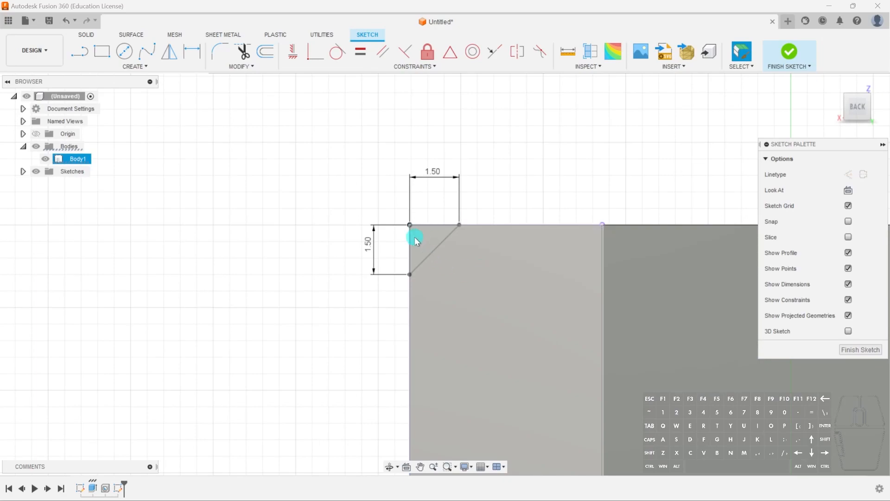
pyautogui.click(45, 158)
pyautogui.click(430, 228)
pyautogui.click(46, 158)
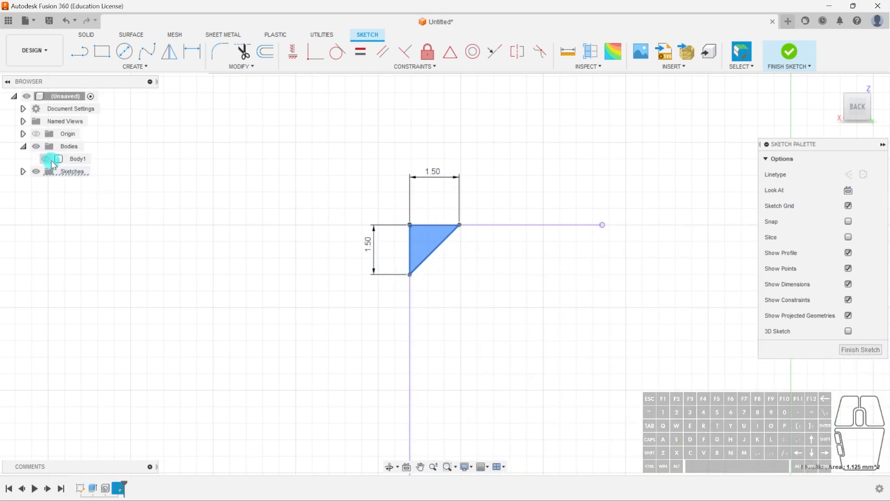
pyautogui.scroll(-2, 492, 256)
pyautogui.scroll(-2, 495, 261)
pyautogui.click(860, 349)
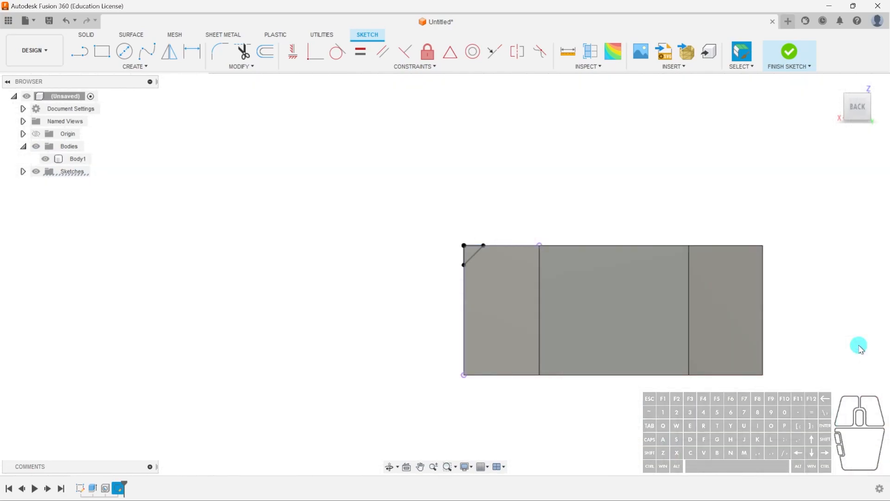
# Revolve the triangular corner profile a full turn around the Z axis as a cut through the nut's upper outer corners
pyautogui.moveTo(469, 328)
pyautogui.keyDown('shift'); pyautogui.mouseDown(button='middle')
pyautogui.moveTo(356, 306)
pyautogui.moveTo(389, 298)
pyautogui.moveTo(430, 243)
pyautogui.moveTo(338, 248)
pyautogui.mouseUp(button='middle'); pyautogui.keyUp('shift')
pyautogui.click(147, 51)
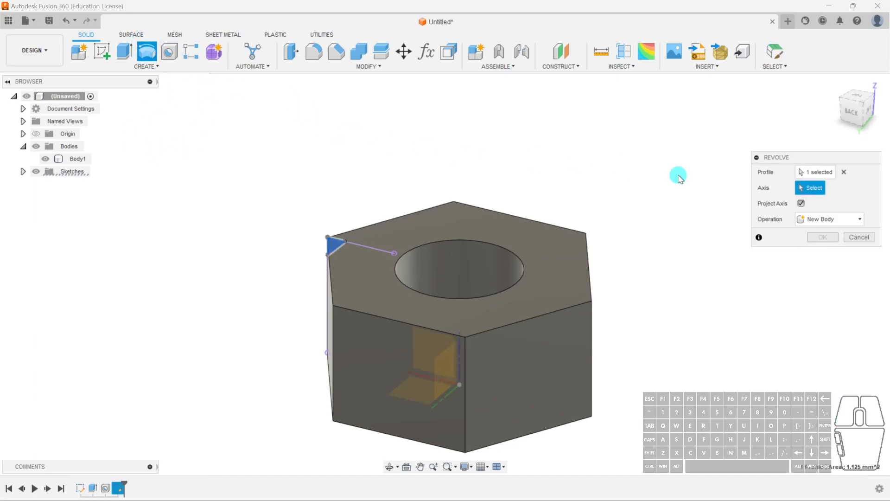
pyautogui.click(341, 254)
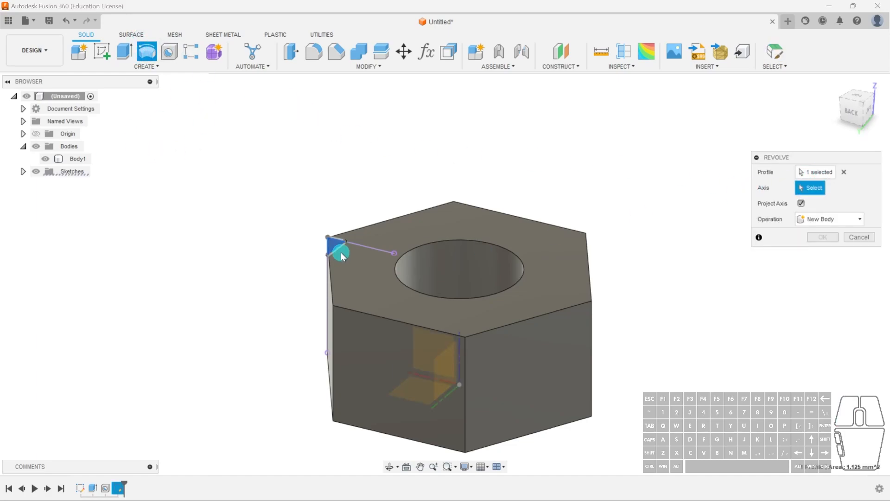
pyautogui.click(843, 172)
pyautogui.scroll(3, 292, 246)
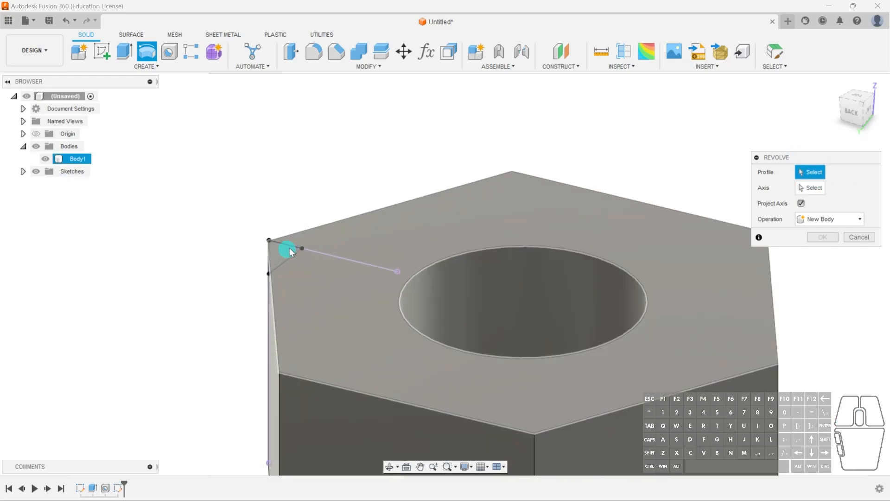
pyautogui.click(280, 247)
pyautogui.scroll(-3, 370, 224)
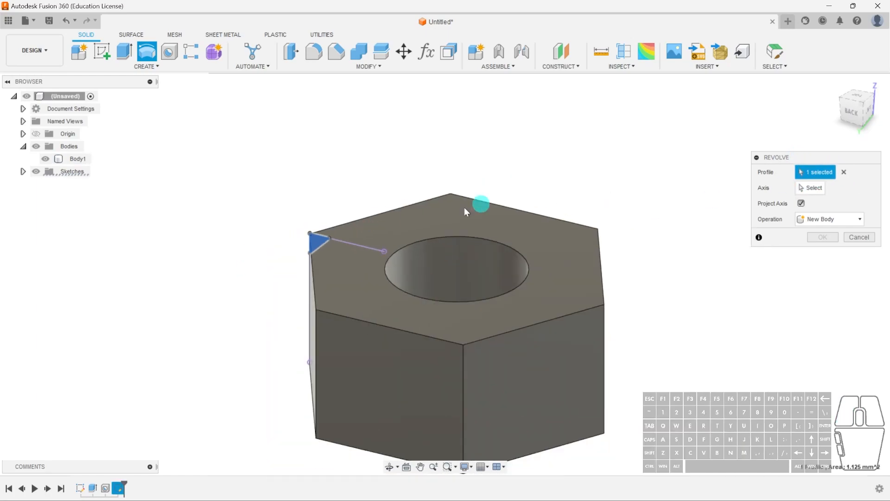
pyautogui.click(812, 187)
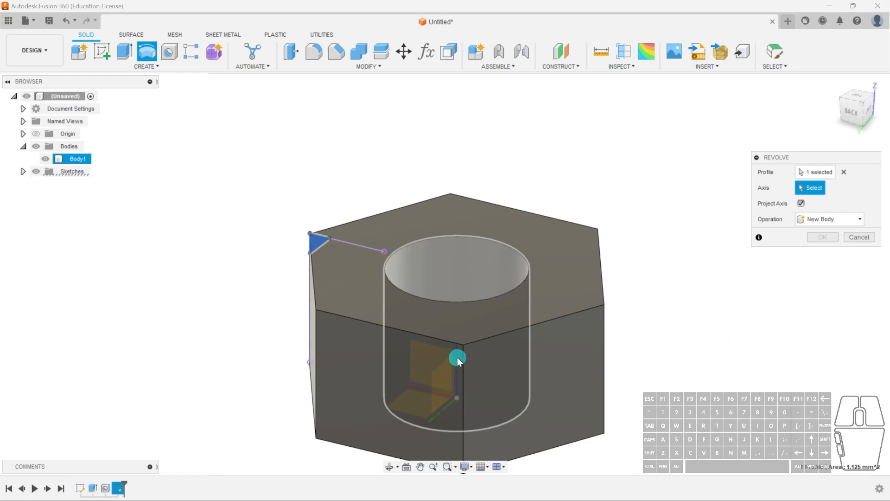
pyautogui.keyDown('shift'); pyautogui.moveTo(466, 319); pyautogui.dragTo(463, 348, button='middle'); pyautogui.keyUp('shift')
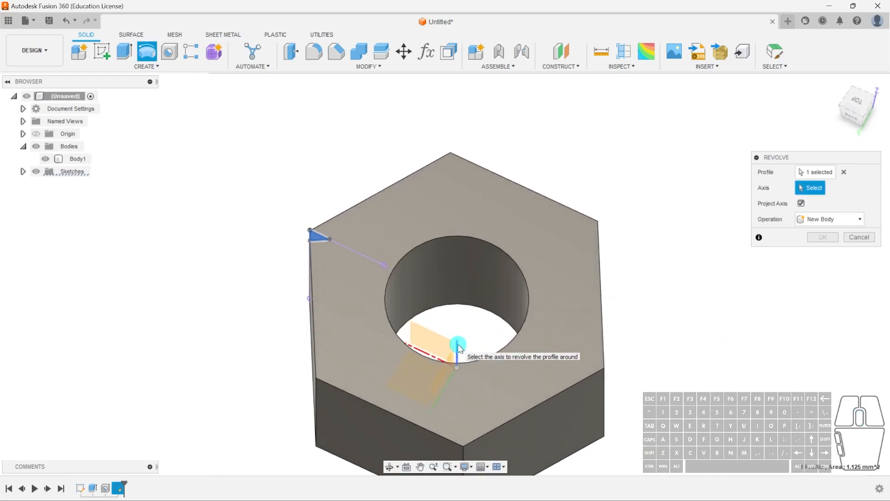
pyautogui.click(457, 347)
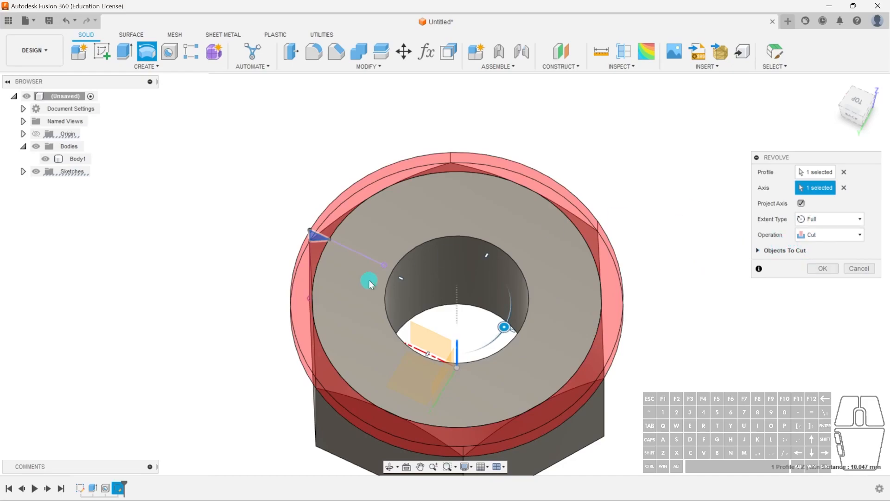
pyautogui.click(834, 272)
pyautogui.keyDown('shift'); pyautogui.moveTo(666, 372); pyautogui.dragTo(555, 337, button='middle'); pyautogui.keyUp('shift')
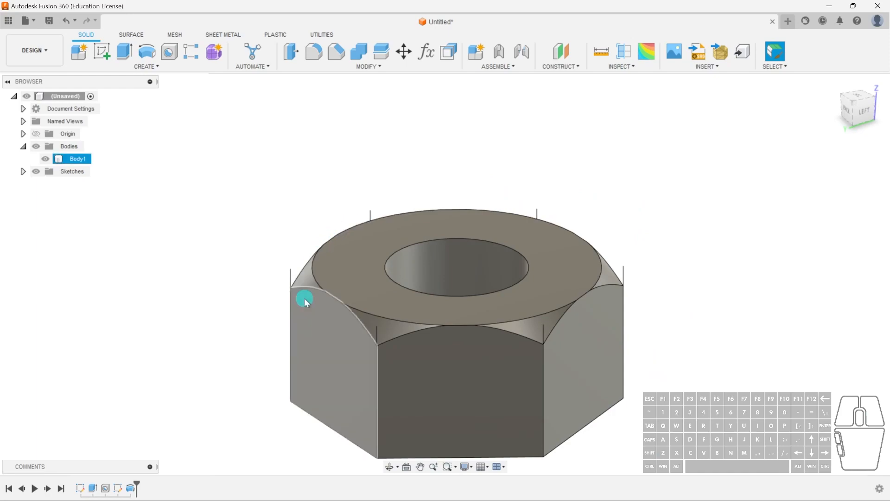
# Reopen the corner profile sketch for editing and hide the nut body
pyautogui.scroll(4, 257, 296)
pyautogui.scroll(2, 331, 279)
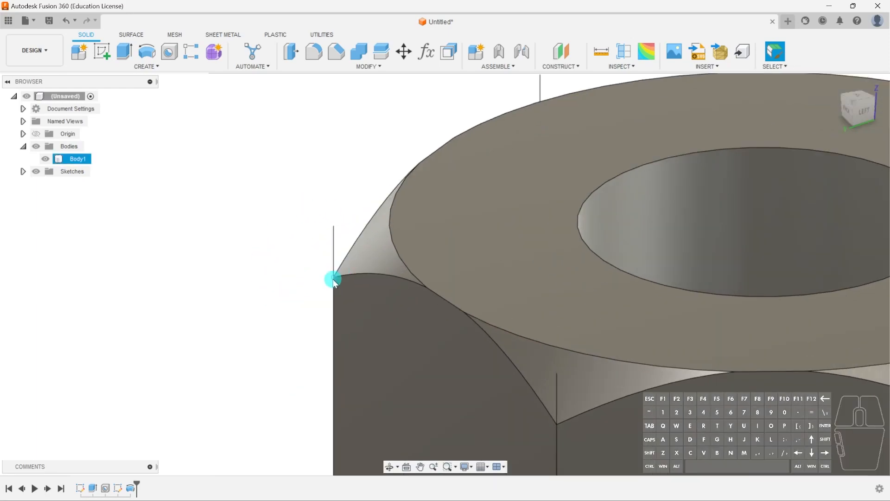
pyautogui.scroll(3, 334, 257)
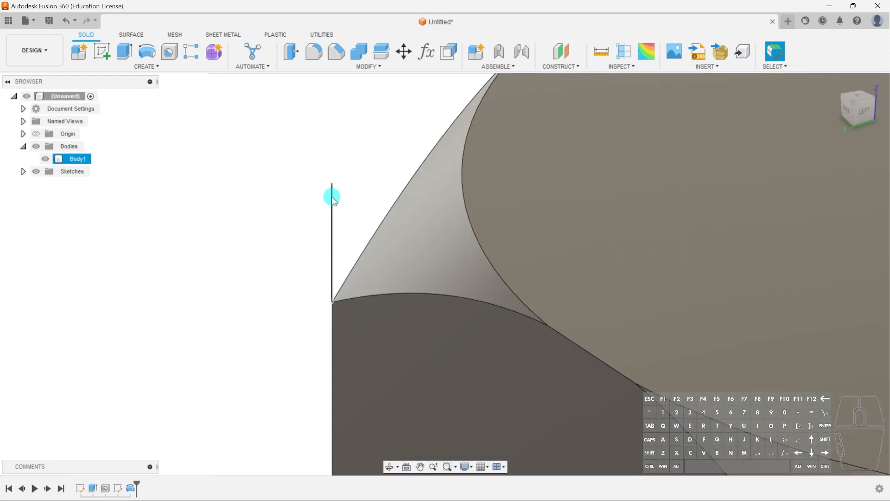
pyautogui.scroll(-5, 332, 244)
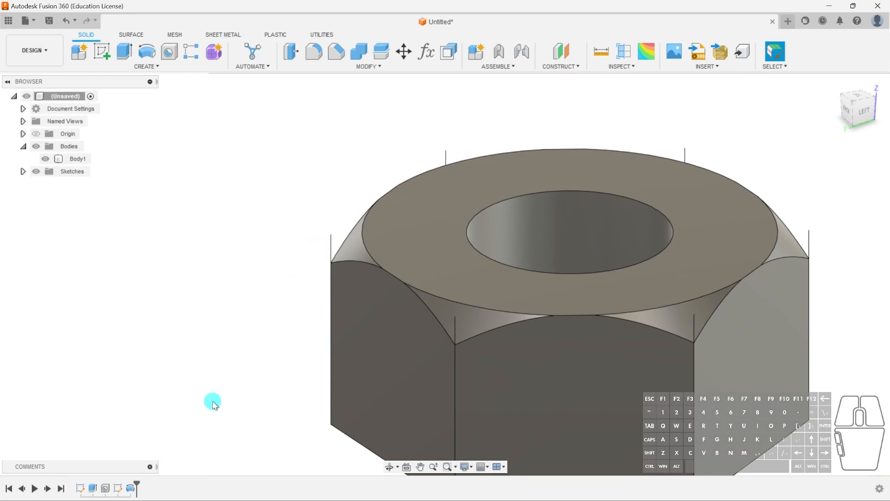
pyautogui.doubleClick(116, 490)
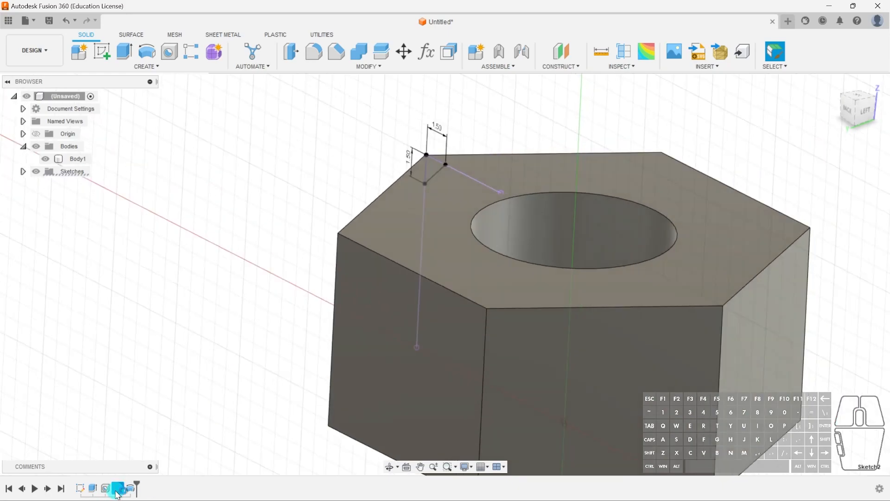
pyautogui.scroll(8, 281, 250)
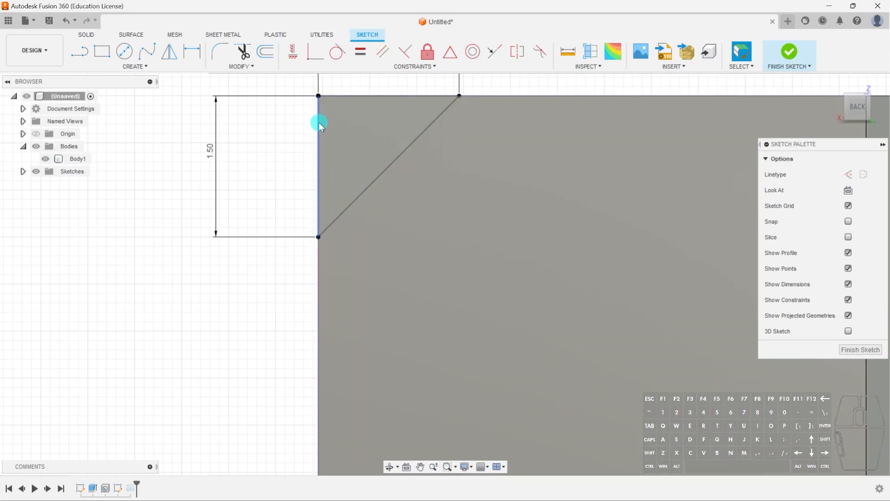
pyautogui.scroll(-5, 318, 123)
pyautogui.click(45, 159)
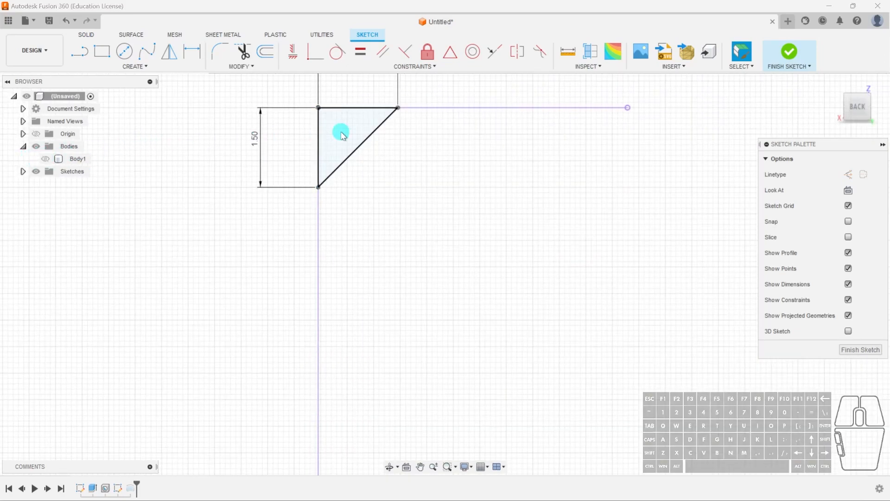
pyautogui.click(316, 136)
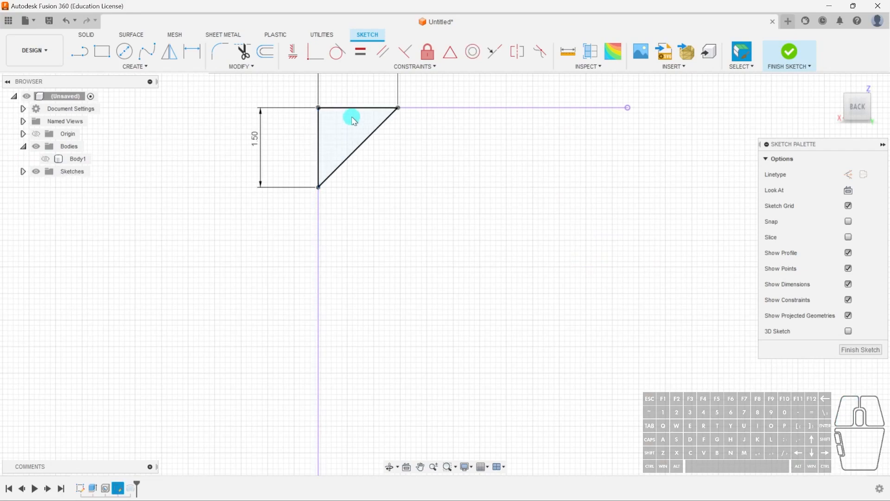
pyautogui.moveTo(265, 180); pyautogui.dragTo(255, 258, button='middle')
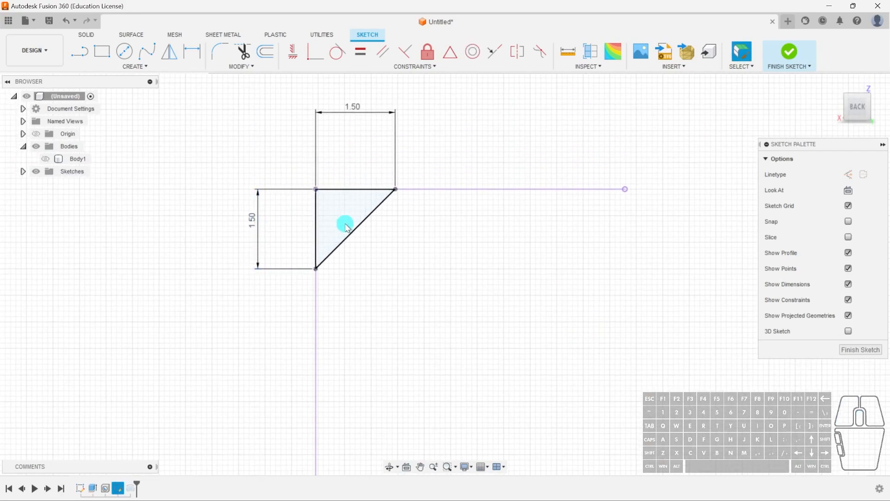
# Draw three connected lines outside the nut's corner between the diagonal's endpoints, finish the sketch and show the body again
pyautogui.click(80, 51)
pyautogui.click(316, 269)
pyautogui.click(192, 212)
pyautogui.click(376, 82)
pyautogui.click(395, 189)
pyautogui.scroll(-3, 613, 153)
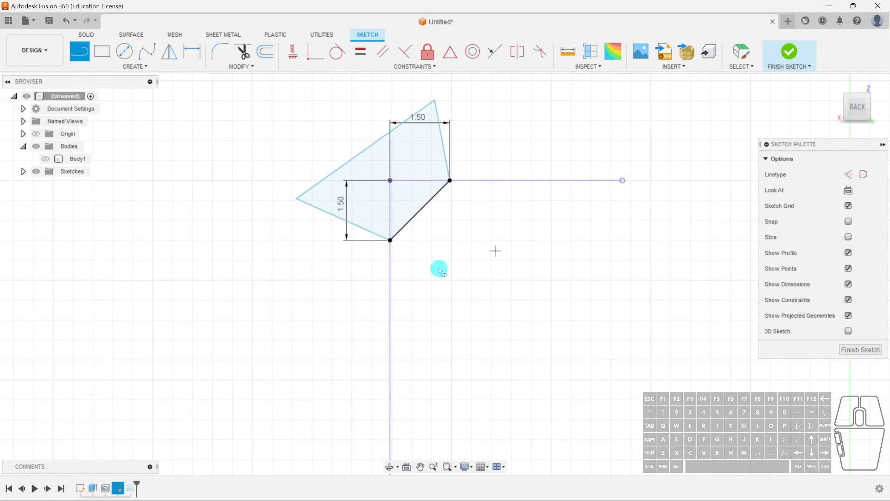
pyautogui.scroll(2, 390, 198)
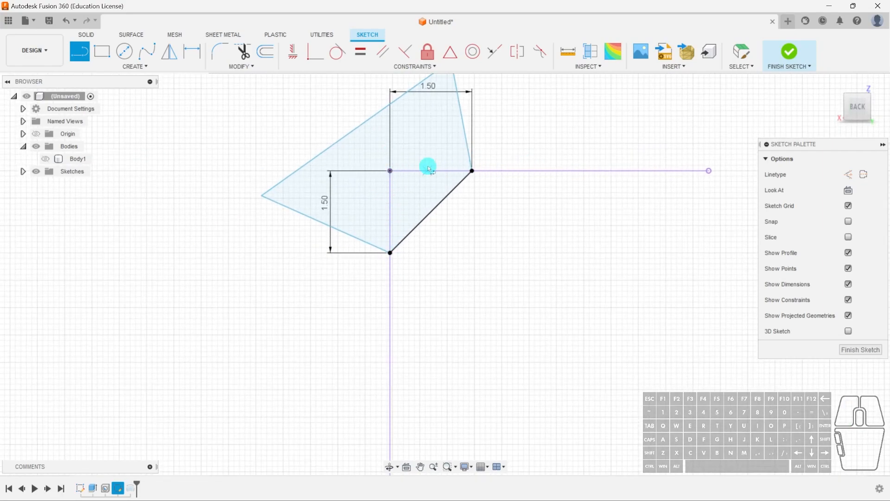
pyautogui.click(860, 350)
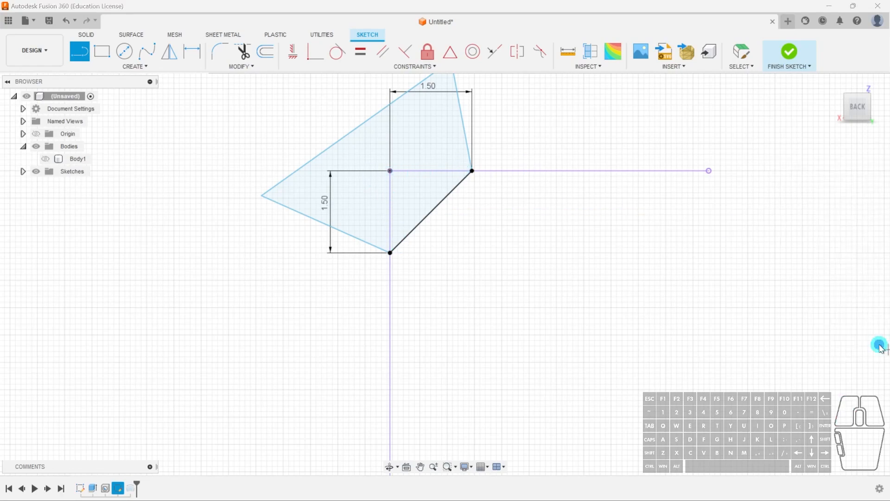
pyautogui.click(45, 159)
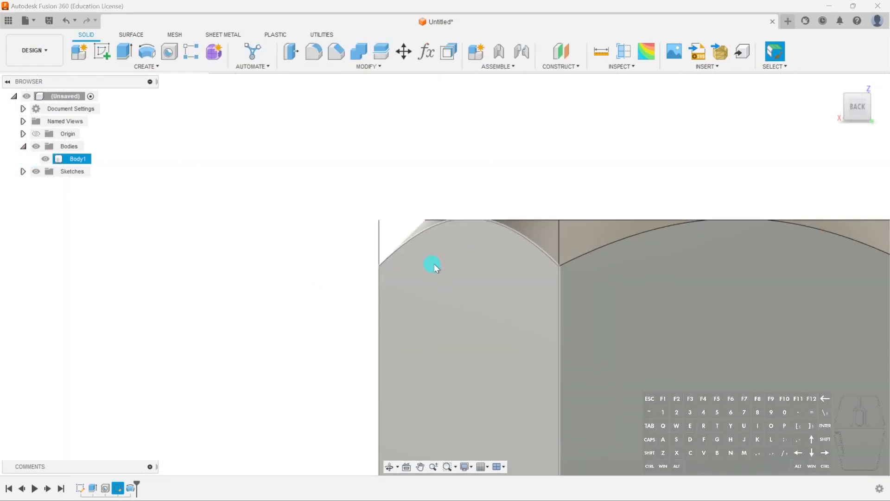
# Edit the revolve cut to add the new region outside the nut's corner to its profile selection
pyautogui.doubleClick(123, 494)
pyautogui.click(356, 223)
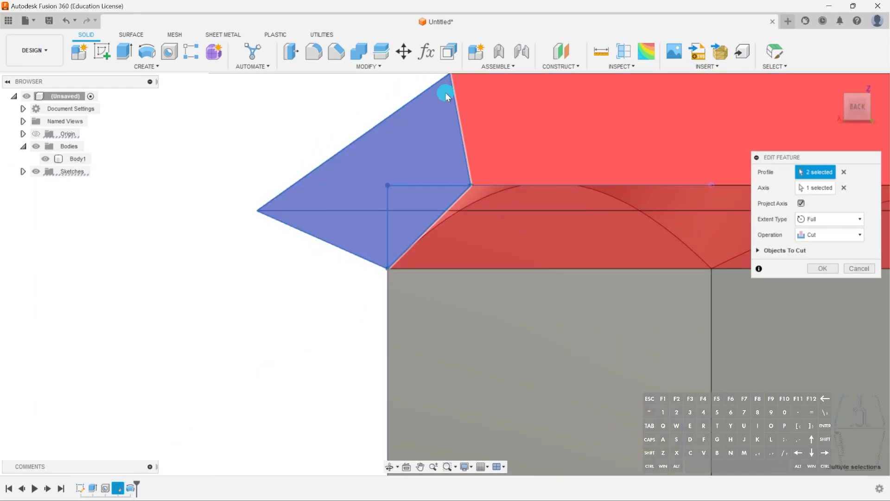
pyautogui.click(822, 269)
# Apply the edited revolve cut and inspect the nut's bevelled upper corners from above and from the side
pyautogui.keyDown('shift'); pyautogui.moveTo(509, 352); pyautogui.dragTo(483, 353, button='middle'); pyautogui.keyUp('shift')
pyautogui.scroll(-5, 484, 353)
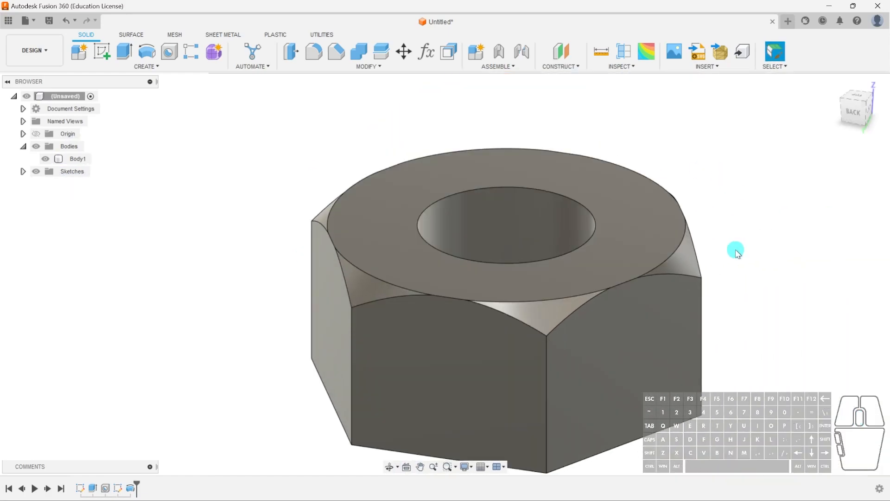
pyautogui.keyDown('shift'); pyautogui.moveTo(608, 248); pyautogui.dragTo(644, 206, button='middle'); pyautogui.keyUp('shift')
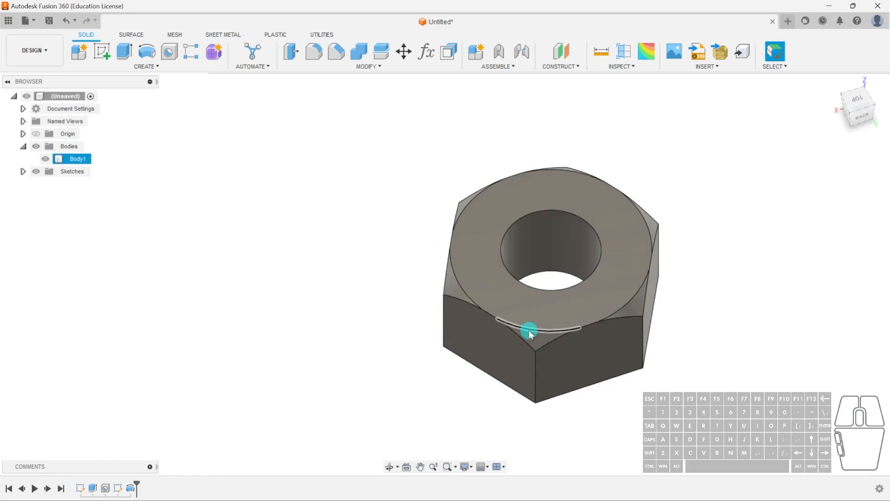
pyautogui.keyDown('shift'); pyautogui.moveTo(635, 358); pyautogui.dragTo(636, 312, button='middle'); pyautogui.keyUp('shift')
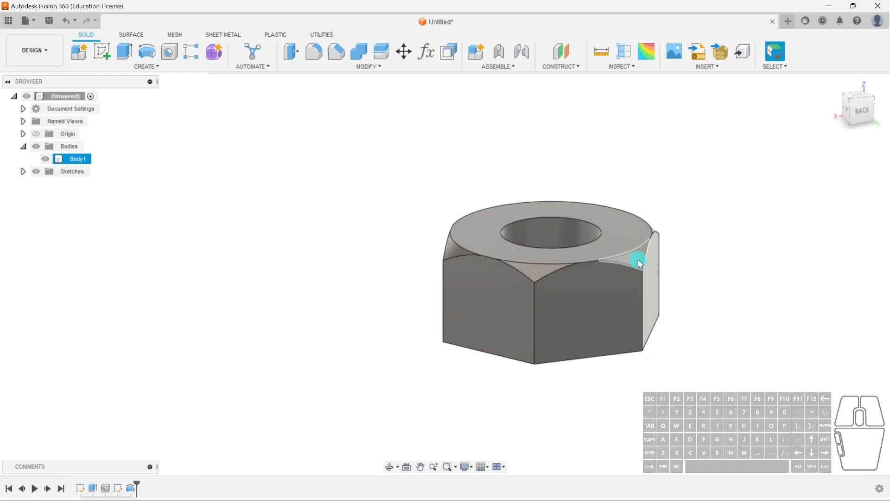
pyautogui.keyDown('shift'); pyautogui.moveTo(651, 380); pyautogui.dragTo(658, 359, button='middle'); pyautogui.keyUp('shift')
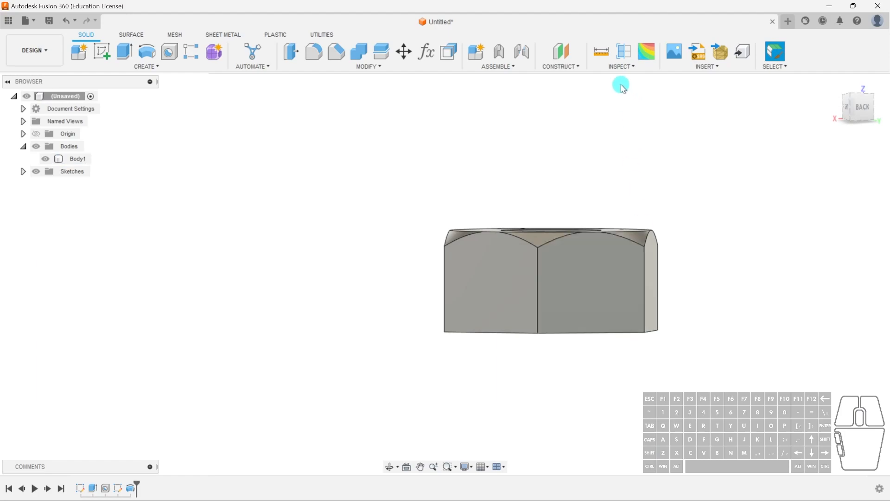
# Create a midplane between the nut's lower and upper faces
pyautogui.click(574, 67)
pyautogui.click(574, 112)
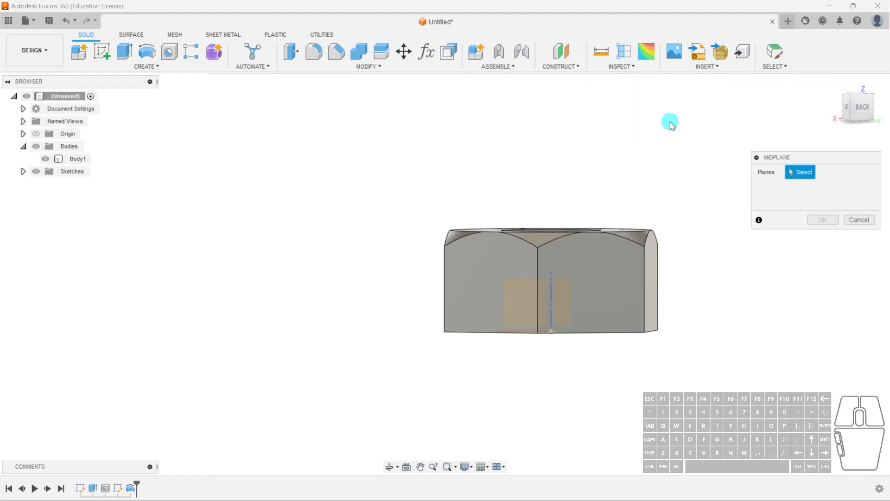
pyautogui.keyDown('shift'); pyautogui.moveTo(740, 412); pyautogui.dragTo(698, 369, button='middle'); pyautogui.keyUp('shift')
pyautogui.click(640, 312)
pyautogui.keyDown('shift'); pyautogui.moveTo(732, 306); pyautogui.dragTo(640, 299, button='middle'); pyautogui.keyUp('shift')
pyautogui.click(675, 319)
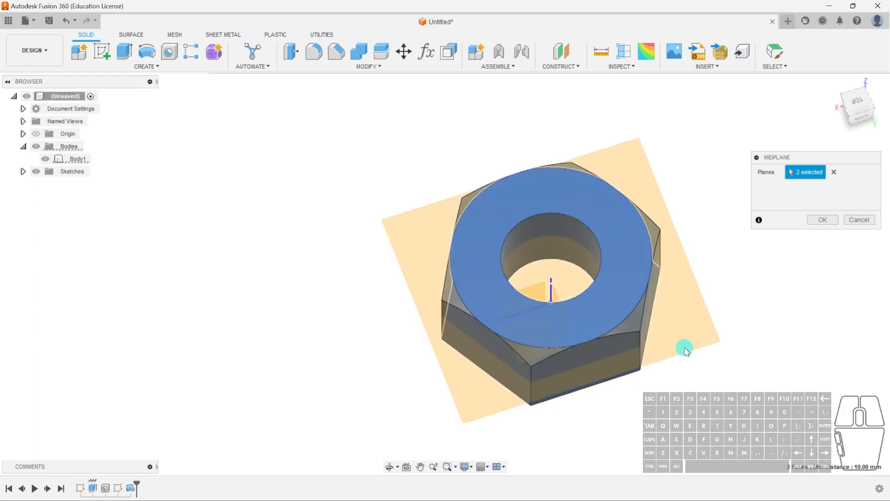
pyautogui.keyDown('shift'); pyautogui.moveTo(699, 422); pyautogui.dragTo(709, 360, button='middle'); pyautogui.keyUp('shift')
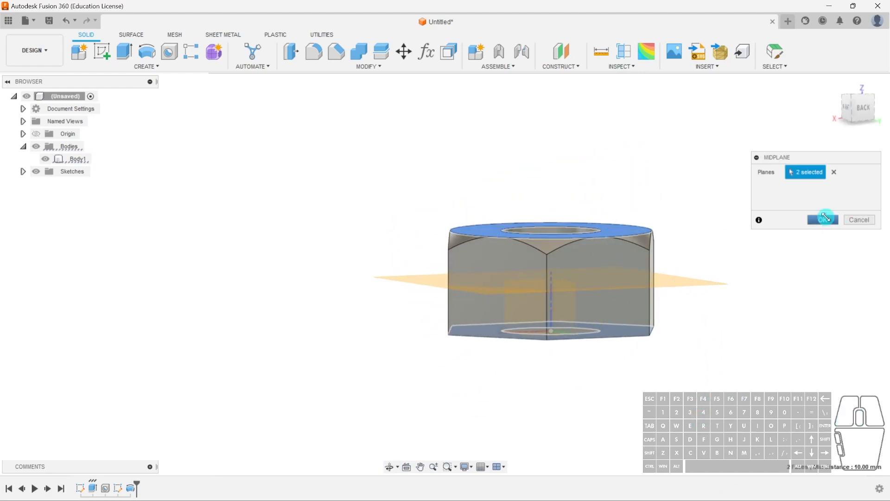
pyautogui.click(822, 220)
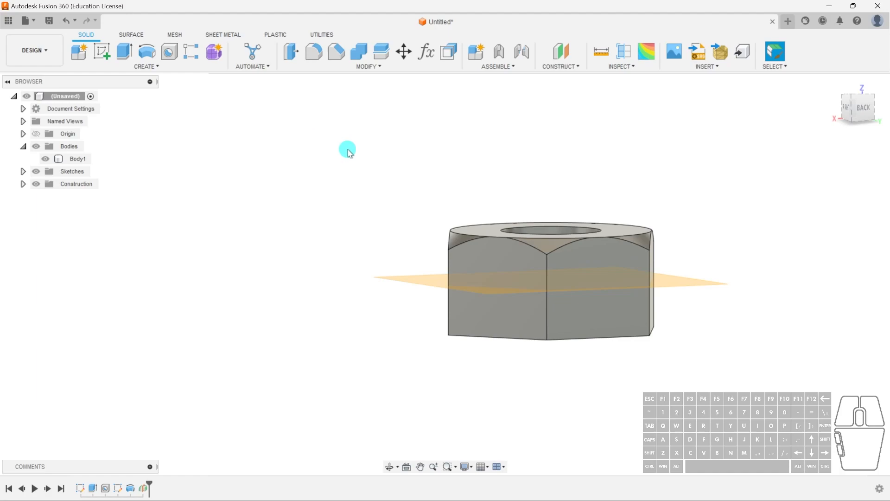
# Mirror the revolve cut feature across the midplane onto the nut's lower corners, using the Features object type
pyautogui.press('s')
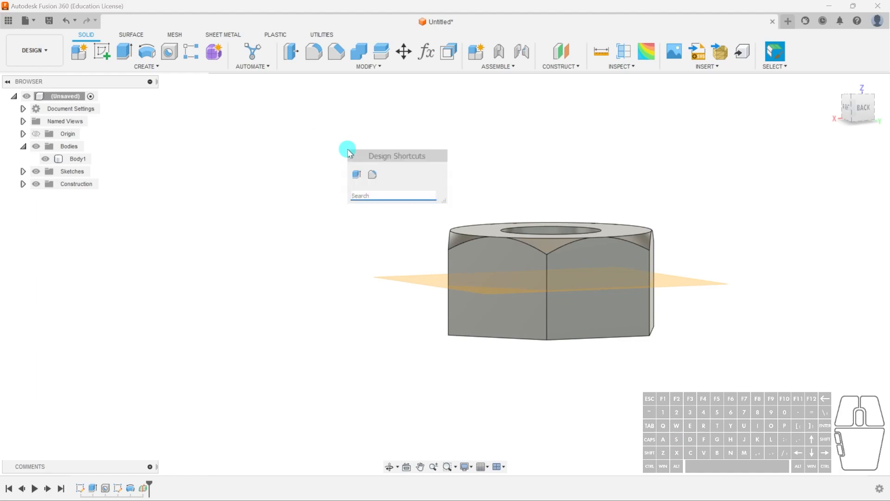
pyautogui.write('mirror')
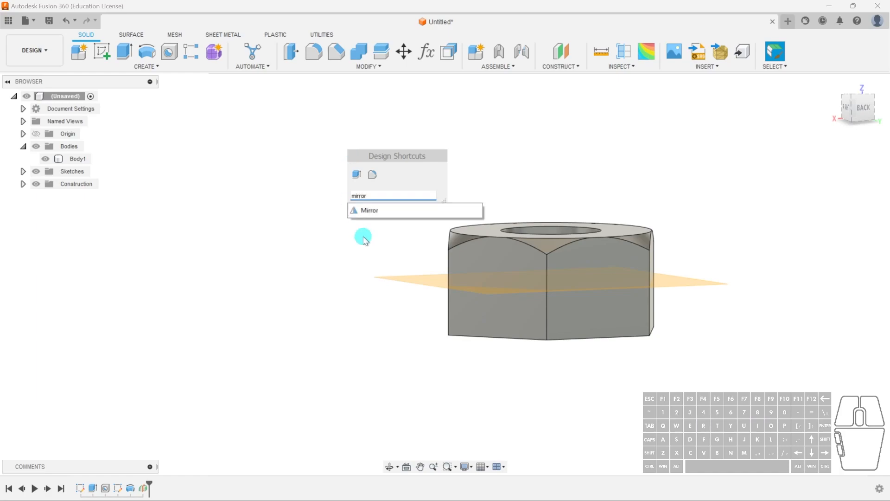
pyautogui.click(399, 211)
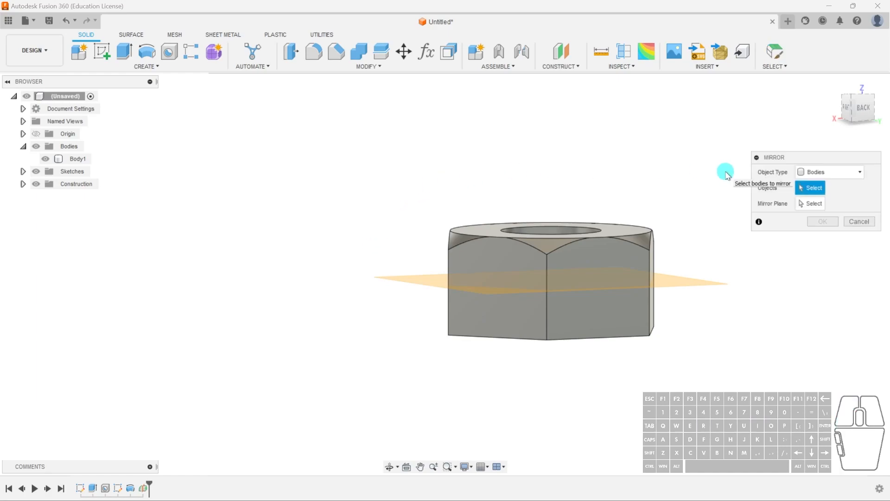
pyautogui.click(842, 175)
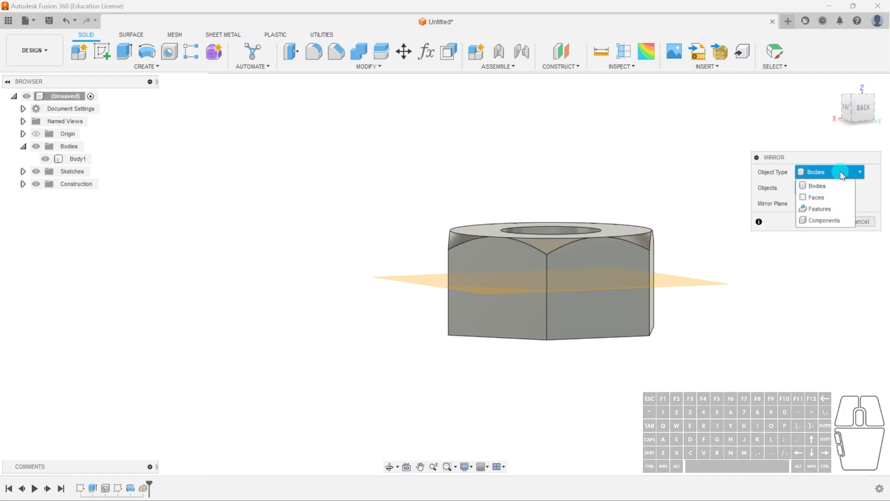
pyautogui.click(821, 207)
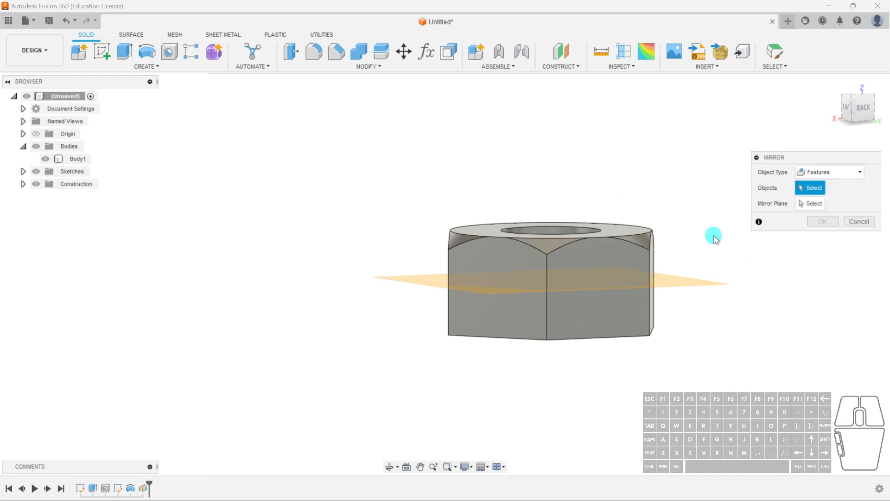
pyautogui.click(645, 243)
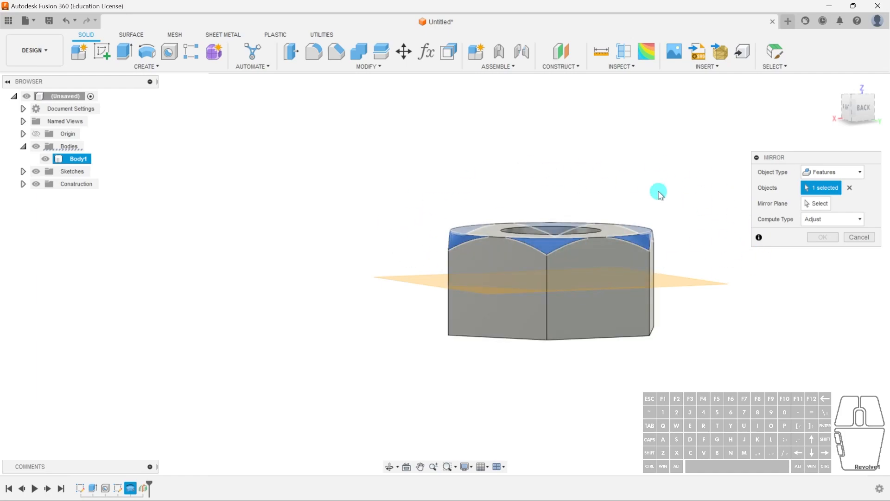
pyautogui.click(817, 203)
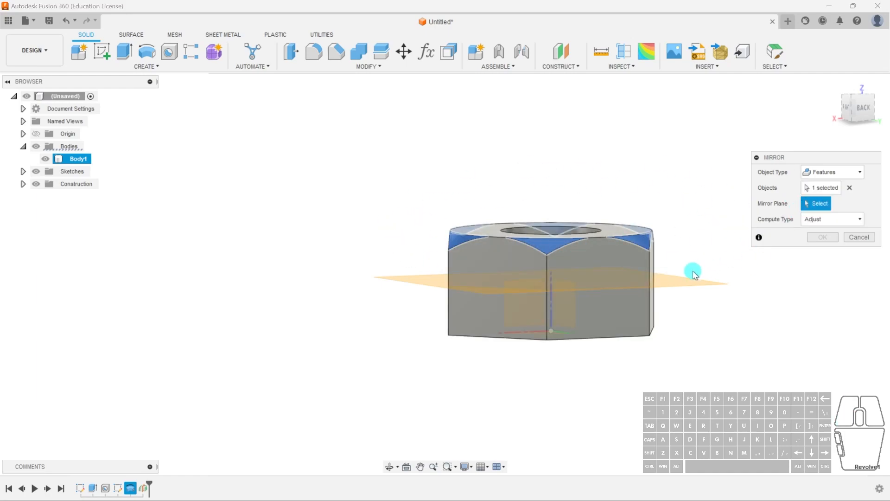
pyautogui.click(685, 284)
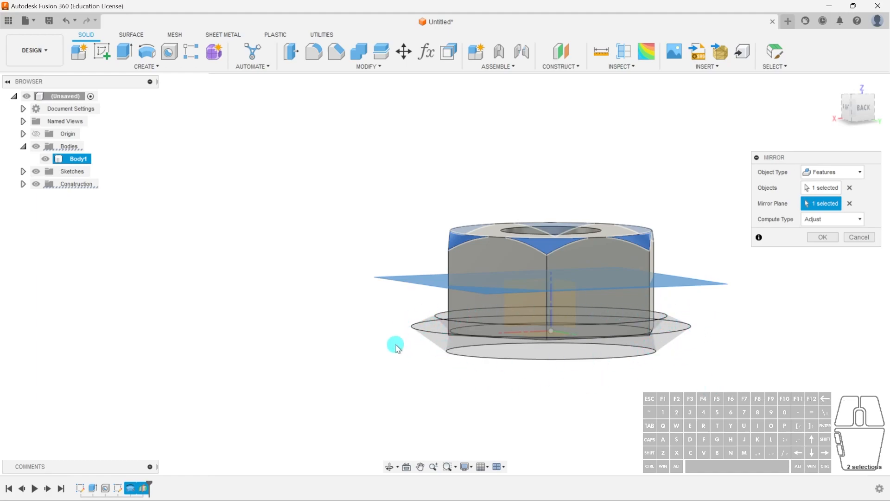
pyautogui.click(823, 237)
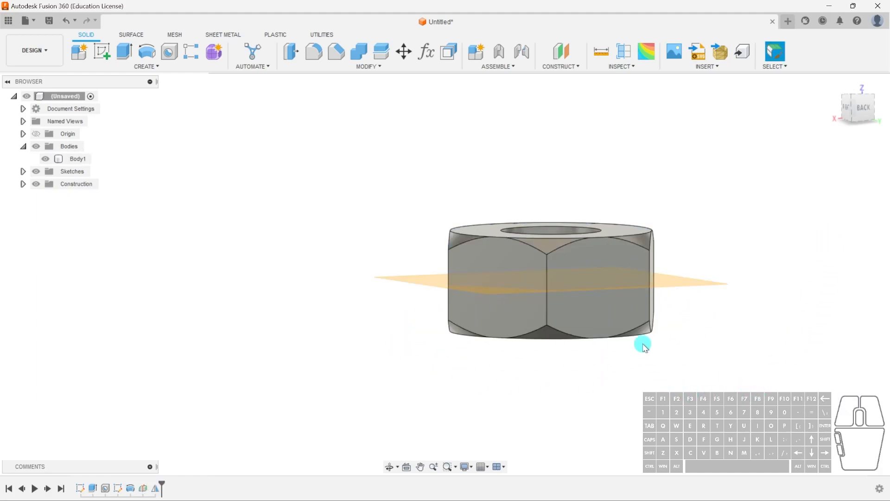
# Check the bevels on both sides of the nut and hide the construction plane Plane1
pyautogui.keyDown('shift'); pyautogui.moveTo(674, 389); pyautogui.dragTo(667, 376, button='middle'); pyautogui.keyUp('shift')
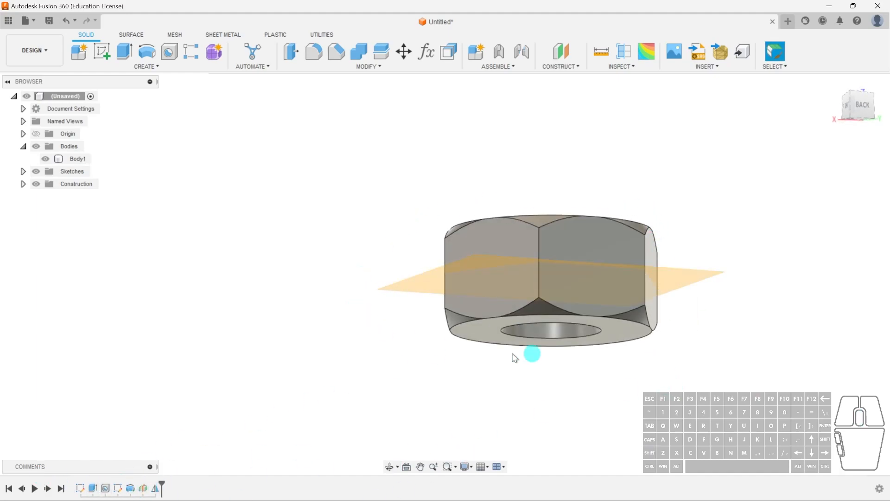
pyautogui.keyDown('shift'); pyautogui.moveTo(642, 332); pyautogui.dragTo(662, 377, button='middle'); pyautogui.keyUp('shift')
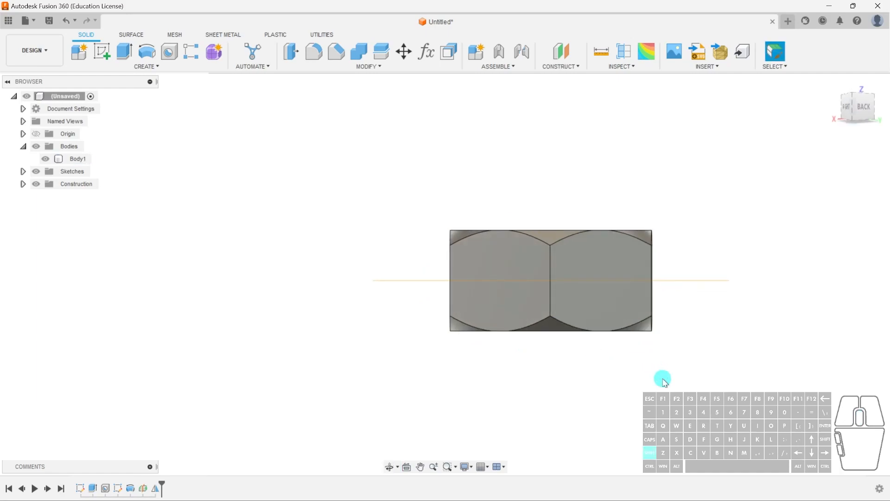
pyautogui.keyDown('shift'); pyautogui.moveTo(613, 242); pyautogui.dragTo(674, 259, button='middle'); pyautogui.keyUp('shift')
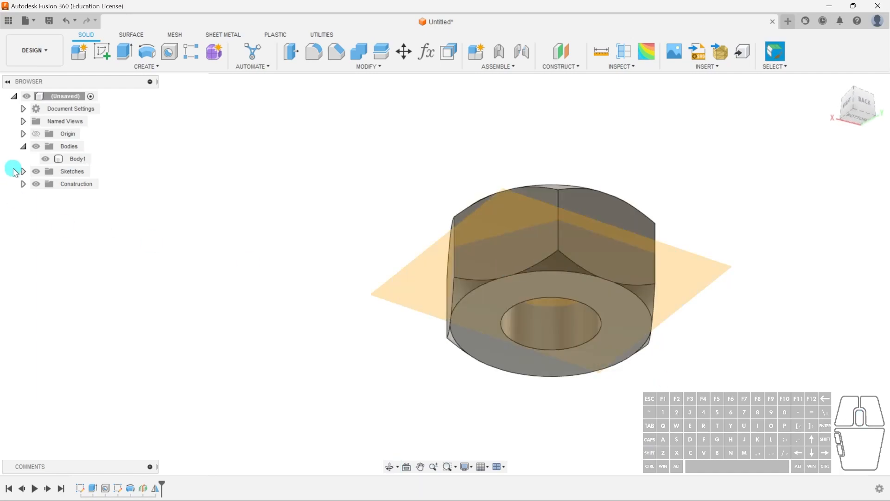
pyautogui.click(23, 184)
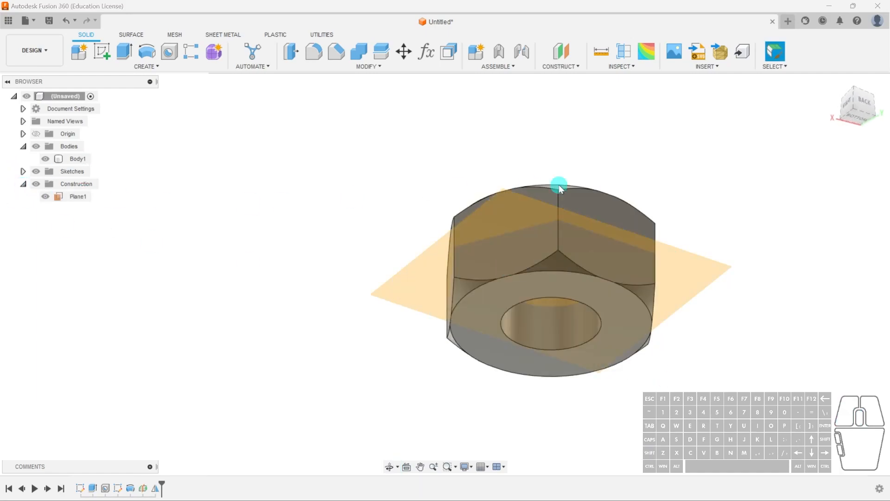
pyautogui.click(45, 196)
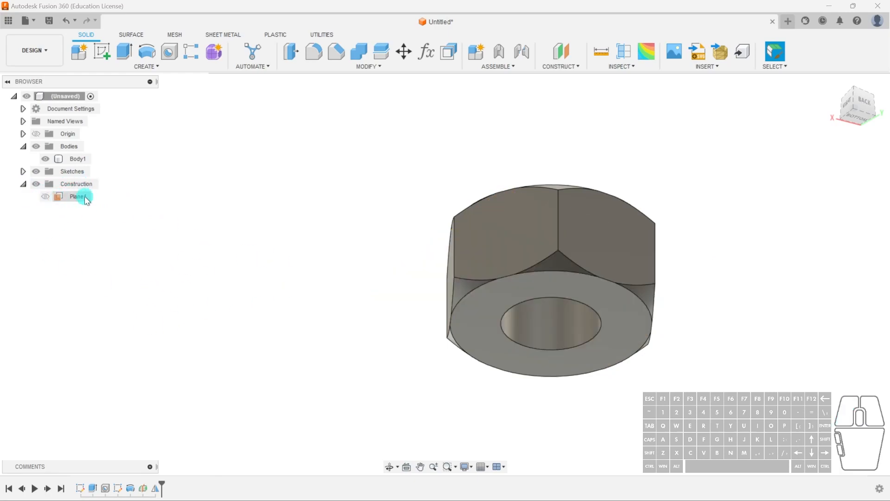
pyautogui.click(51, 196)
pyautogui.click(60, 207)
pyautogui.keyDown('shift'); pyautogui.moveTo(708, 349); pyautogui.dragTo(674, 363, button='middle'); pyautogui.keyUp('shift')
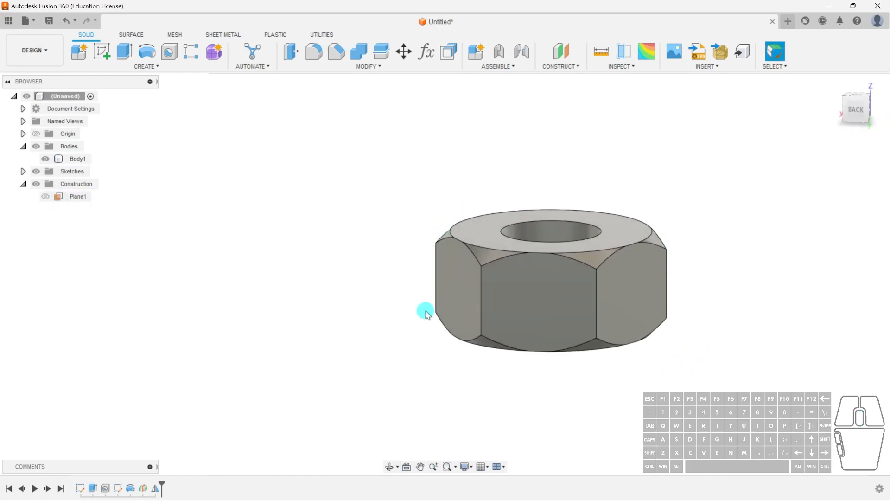
pyautogui.moveTo(787, 310); pyautogui.dragTo(686, 319, button='middle')
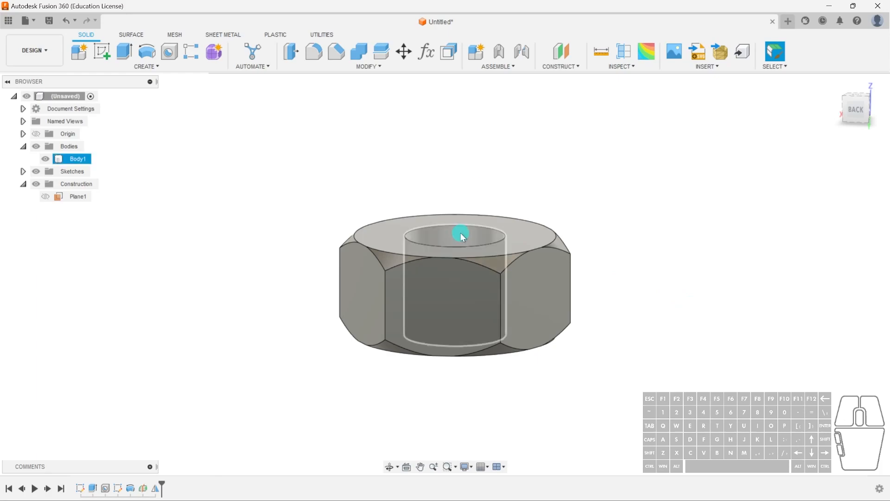
pyautogui.keyDown('shift'); pyautogui.moveTo(469, 237); pyautogui.dragTo(573, 340, button='middle'); pyautogui.keyUp('shift')
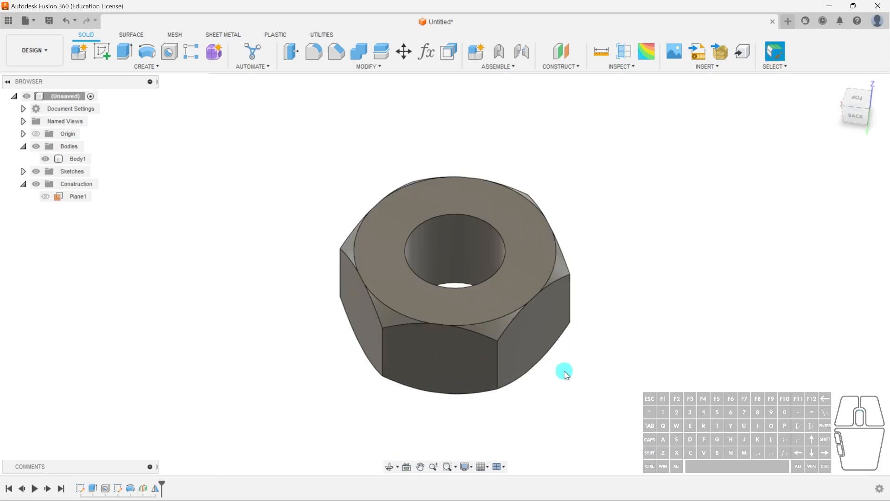
pyautogui.click(145, 66)
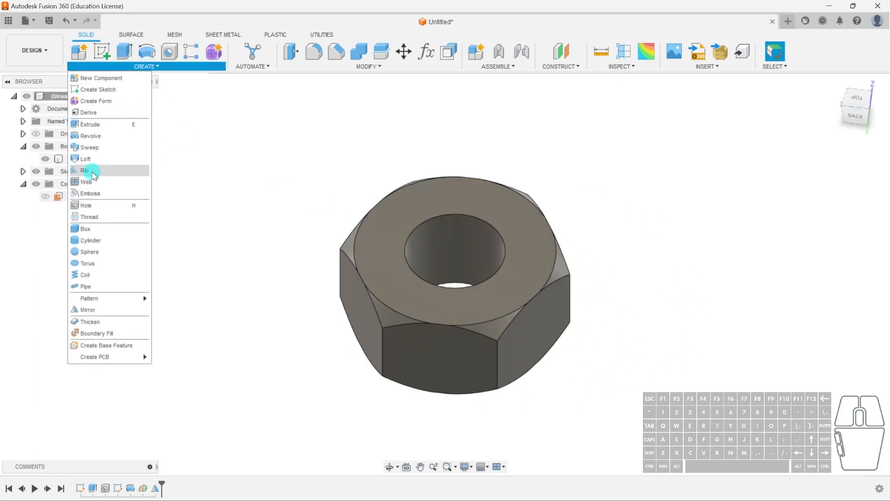
pyautogui.click(91, 217)
pyautogui.click(485, 254)
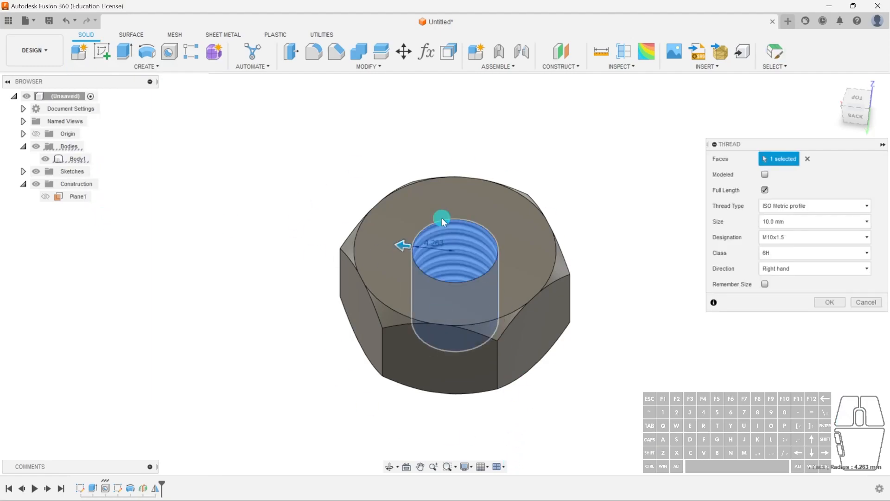
pyautogui.click(868, 303)
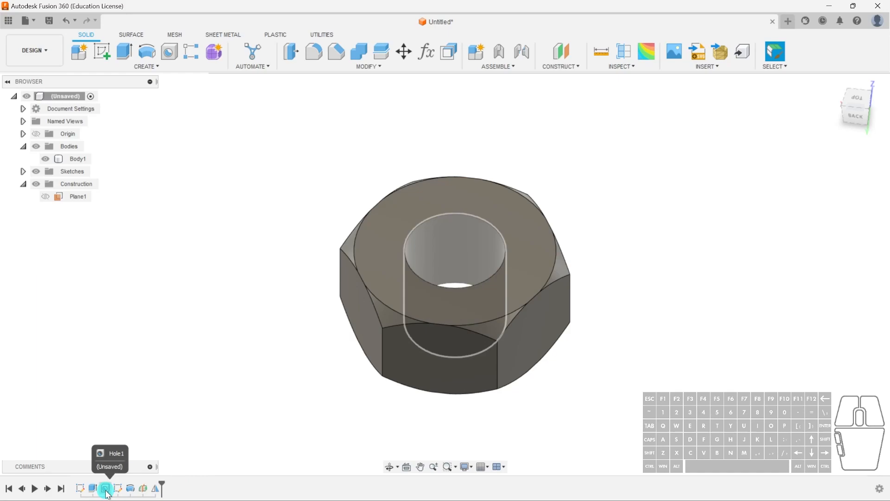
# Delete the plain hole feature and place a new hole at the centre of the nut's upper face
pyautogui.click(106, 490)
pyautogui.press('Delete')
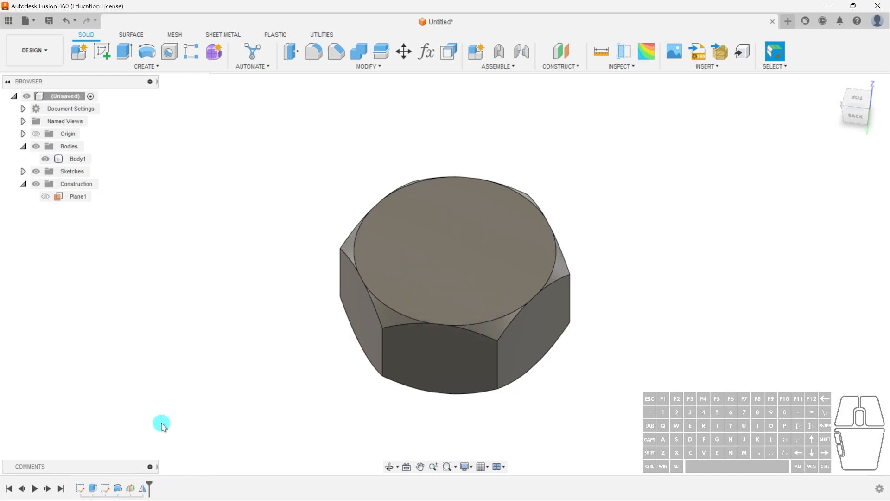
pyautogui.click(170, 51)
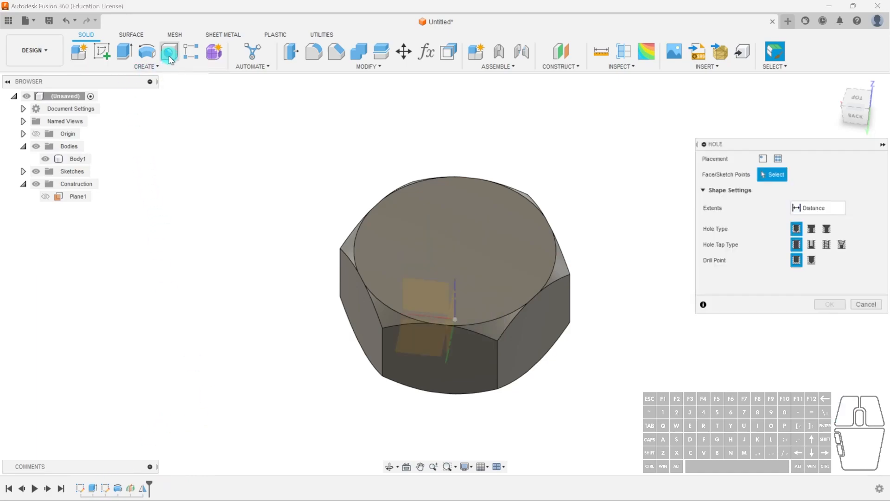
pyautogui.click(452, 246)
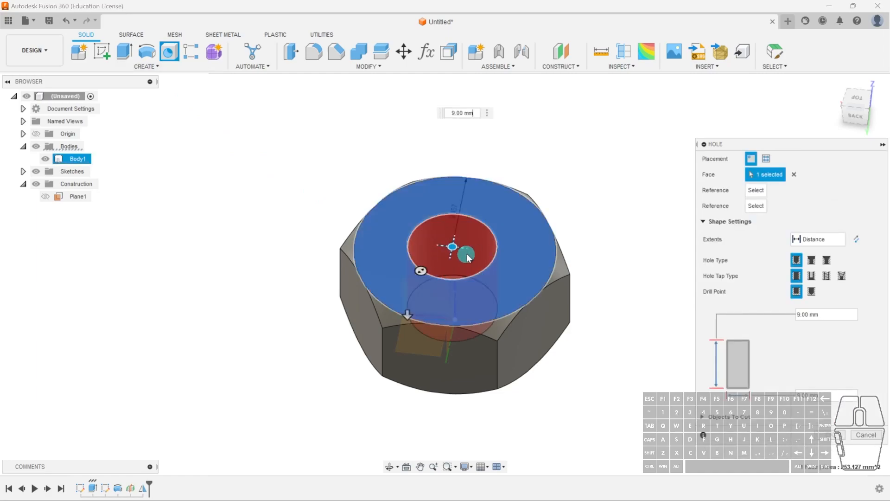
pyautogui.click(856, 95)
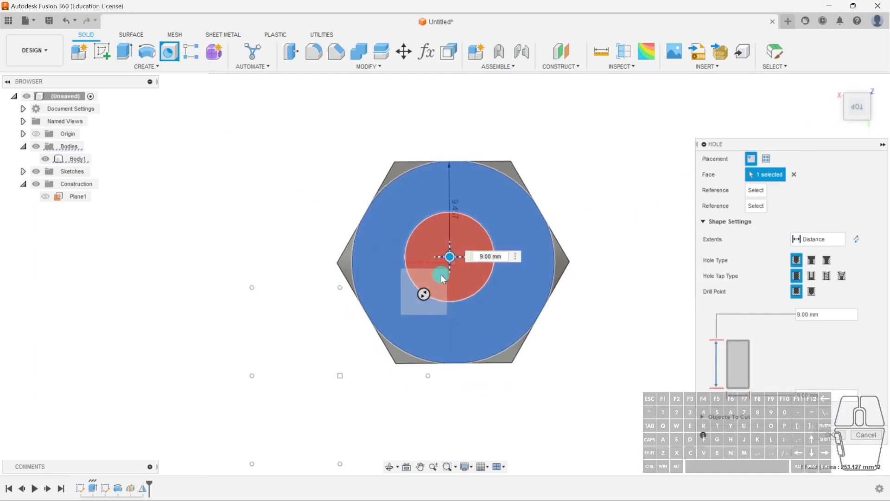
pyautogui.moveTo(465, 265); pyautogui.dragTo(454, 264)
pyautogui.keyDown('shift'); pyautogui.moveTo(598, 368); pyautogui.dragTo(570, 327, button='middle'); pyautogui.keyUp('shift')
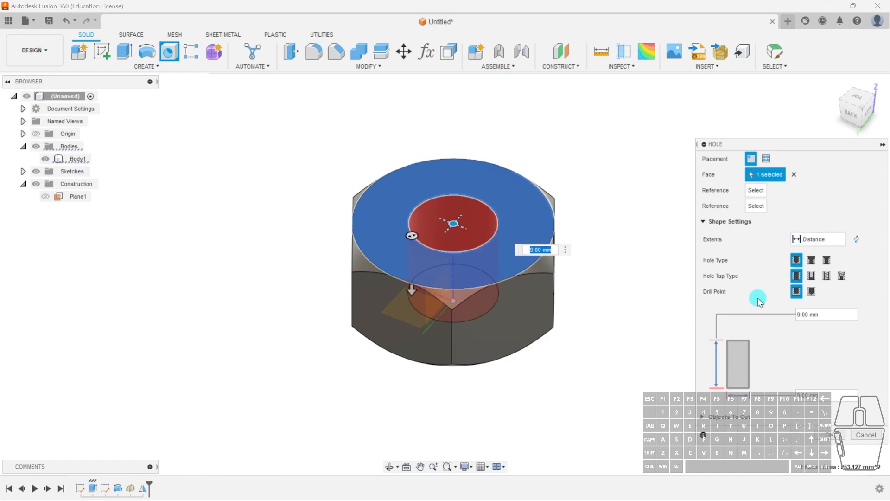
# Make the hole tapped over its full length with thread type GB Metric Profile
pyautogui.click(827, 275)
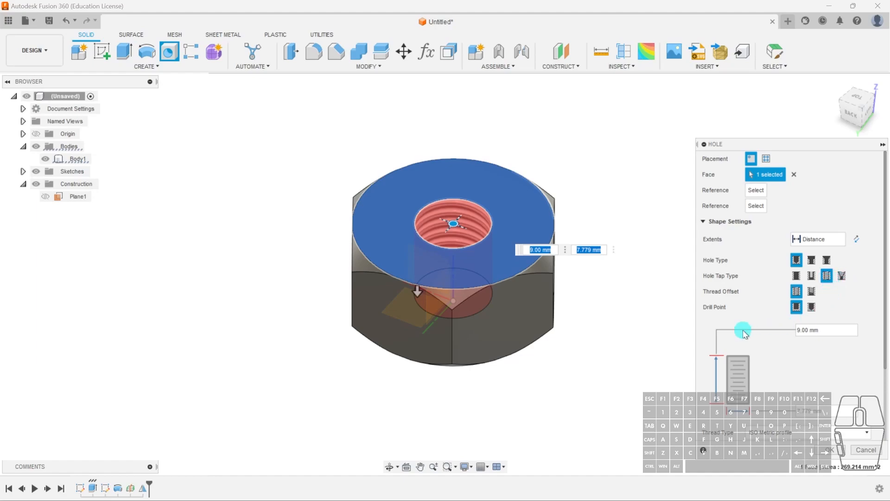
pyautogui.scroll(-3, 743, 333)
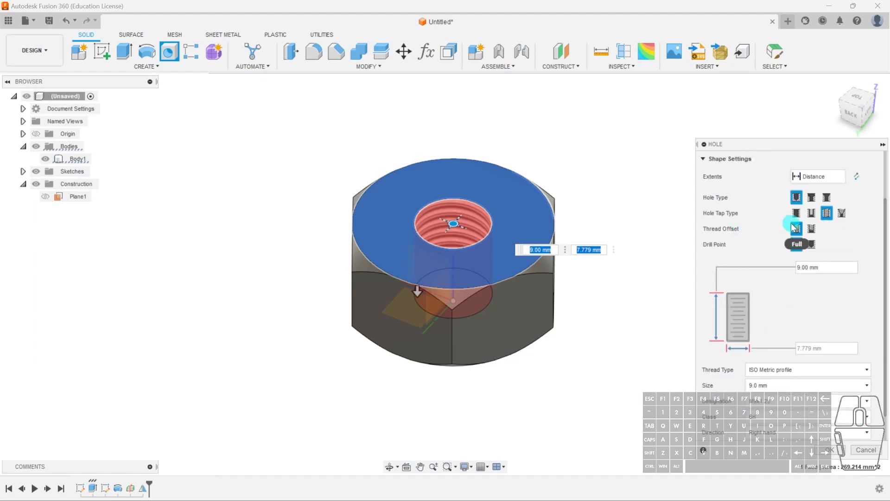
pyautogui.scroll(-2, 791, 322)
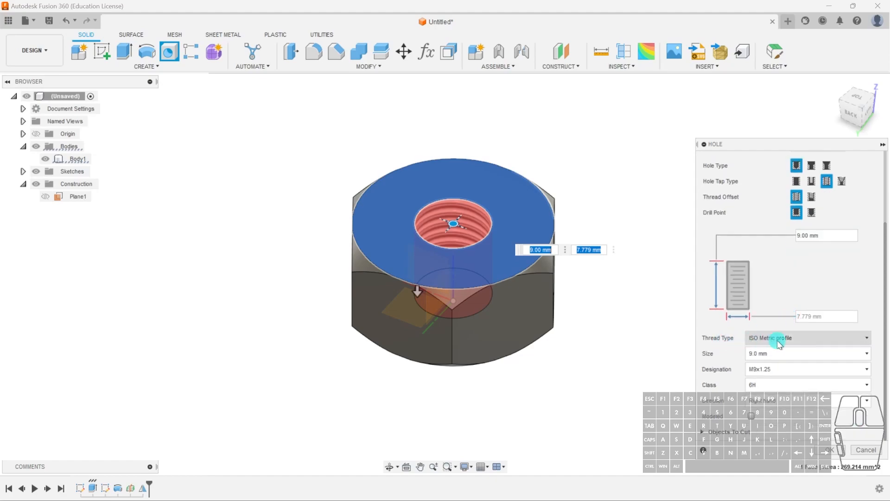
pyautogui.click(817, 343)
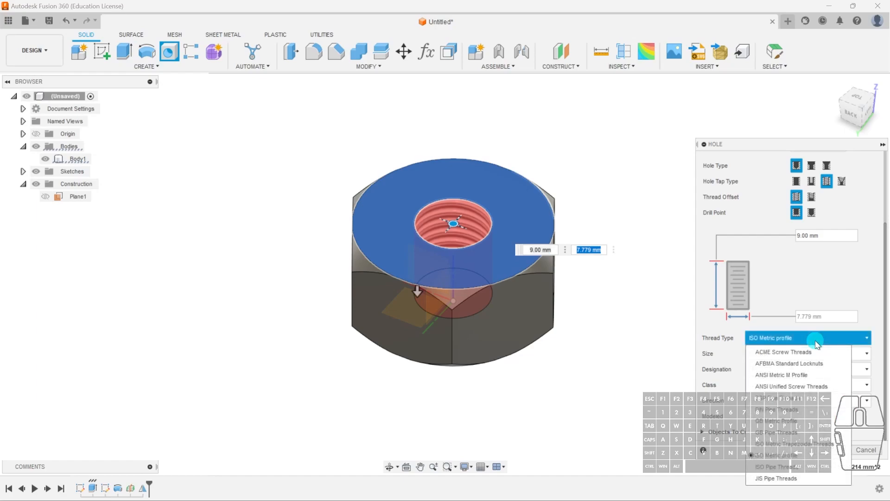
pyautogui.click(787, 421)
# Set the hole's thread size to 12.0 mm with designation M12x1
pyautogui.click(782, 356)
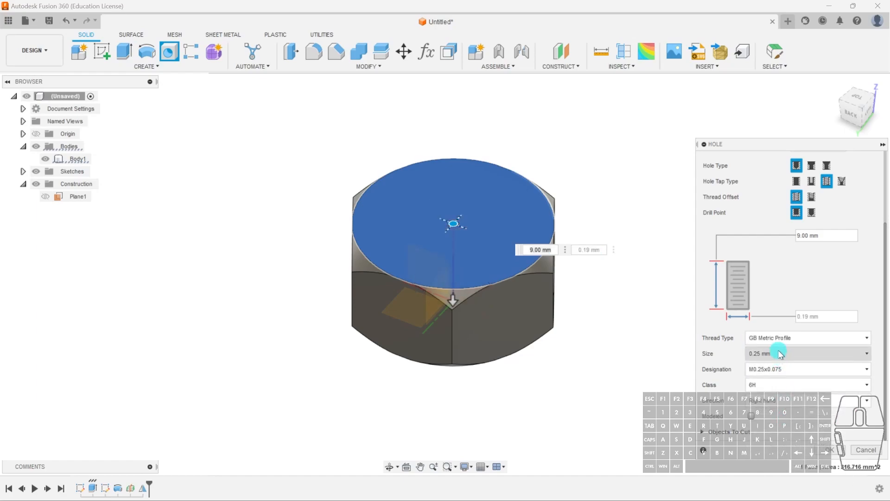
pyautogui.click(779, 353)
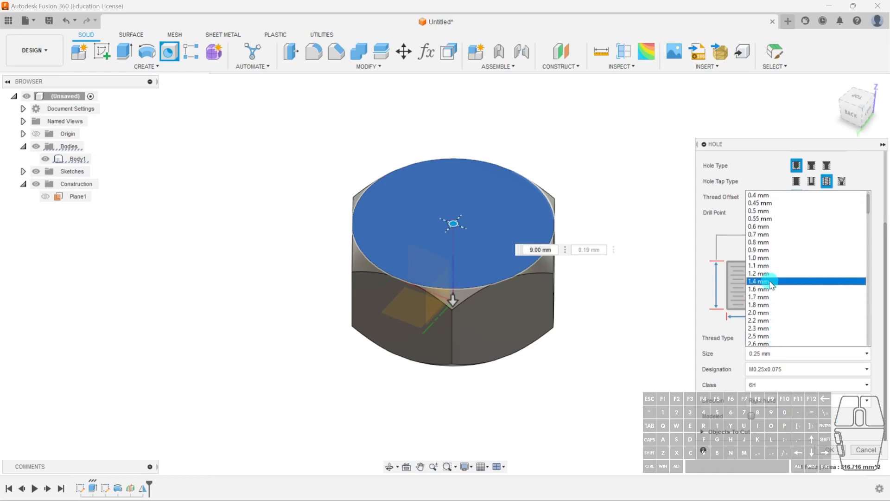
pyautogui.scroll(-9, 764, 301)
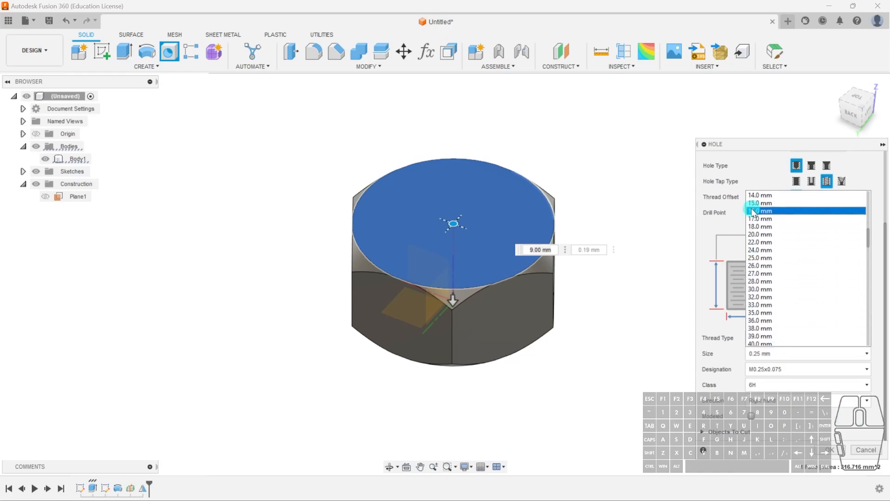
pyautogui.click(760, 234)
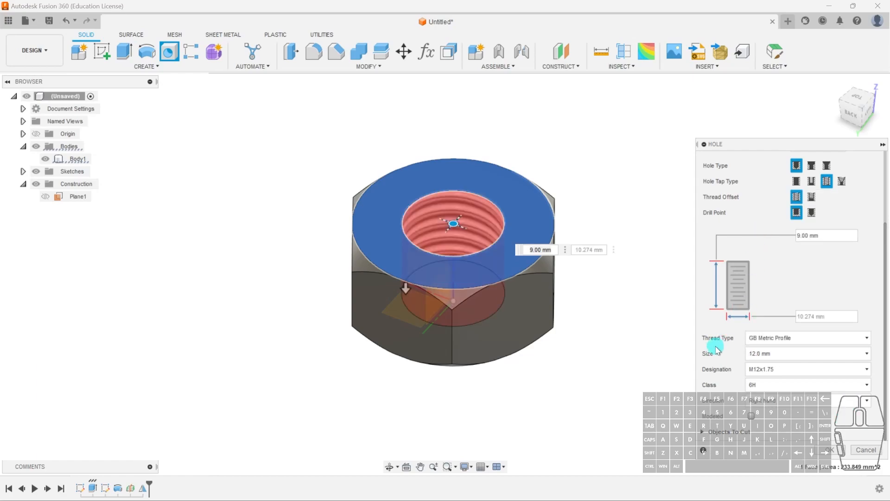
pyautogui.click(783, 376)
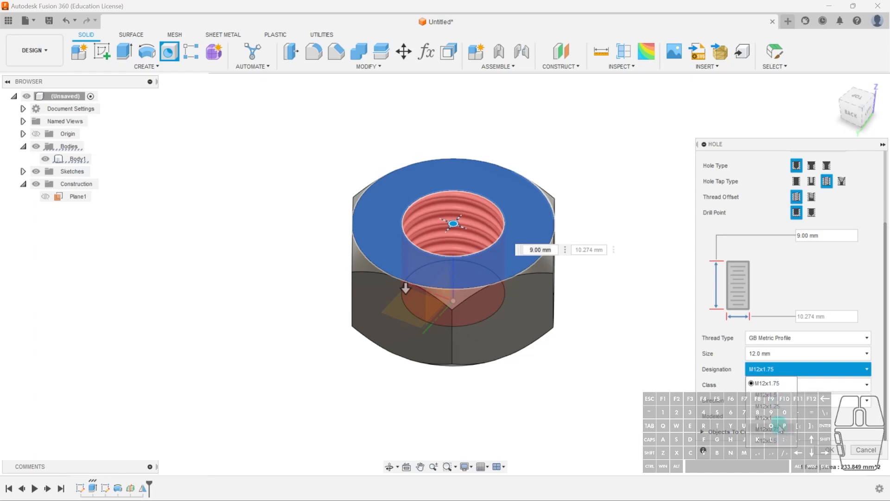
pyautogui.click(776, 417)
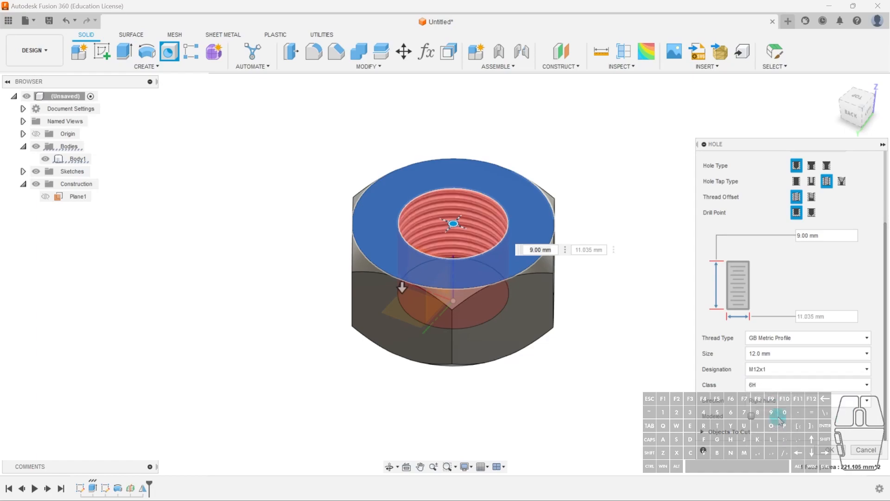
# Finish the tapped hole with class 6H, right-hand direction and a modeled thread
pyautogui.click(788, 386)
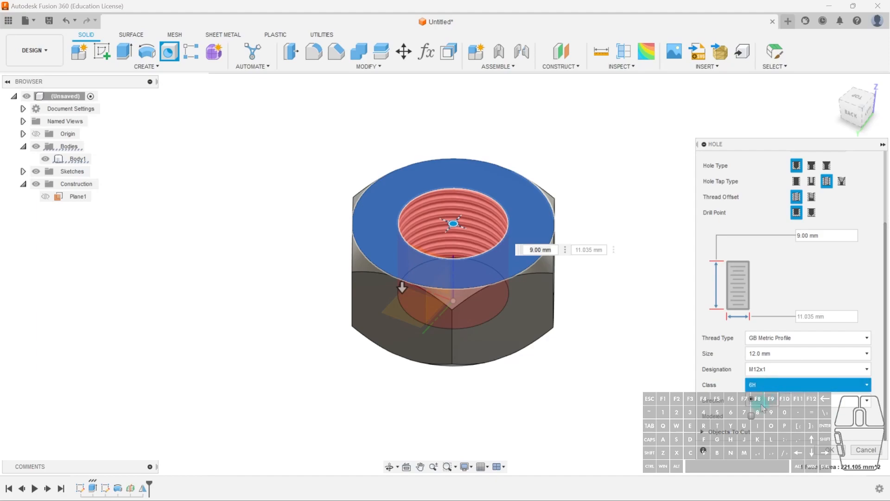
pyautogui.click(783, 401)
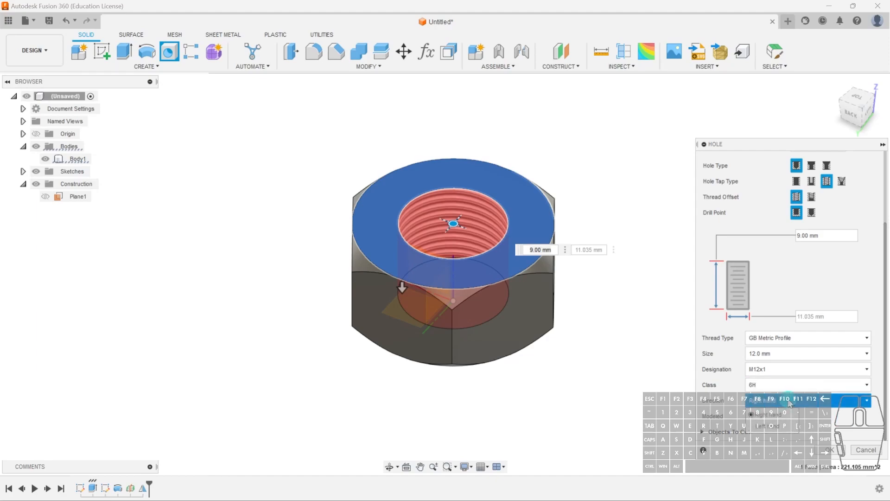
pyautogui.click(784, 413)
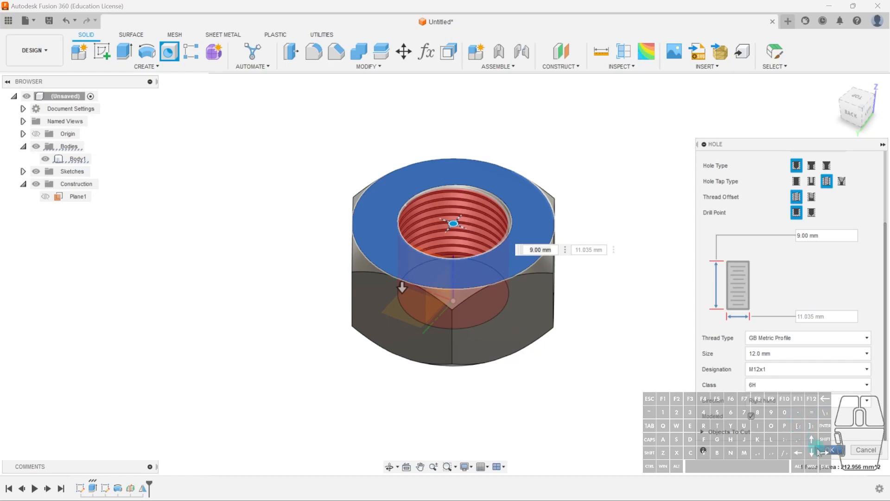
pyautogui.click(829, 453)
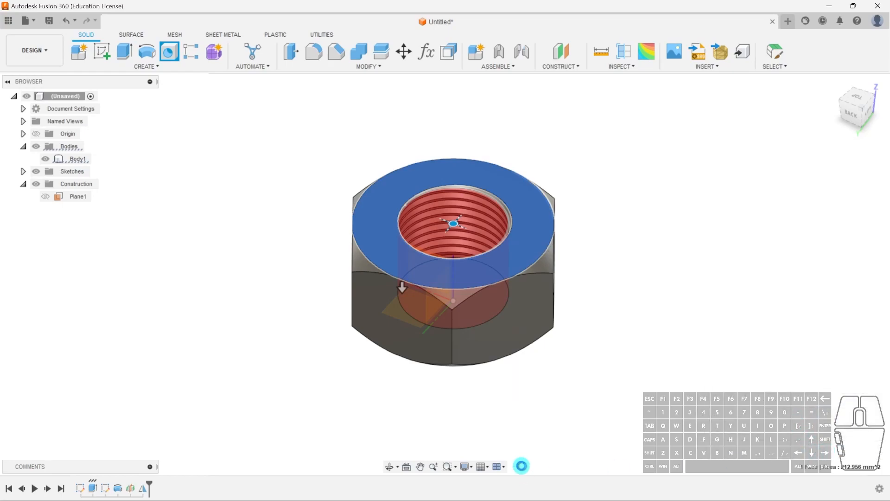
# Edit the tapped hole and extend its depth to 15 mm so it cuts right through the nut
pyautogui.scroll(5, 443, 193)
pyautogui.keyDown('shift'); pyautogui.moveTo(471, 288); pyautogui.dragTo(434, 330, button='middle'); pyautogui.keyUp('shift')
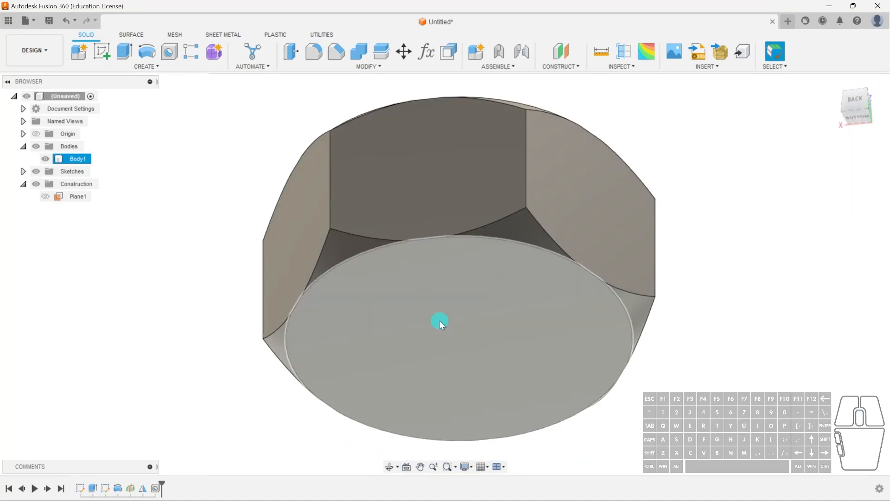
pyautogui.scroll(-5, 453, 341)
pyautogui.click(158, 488)
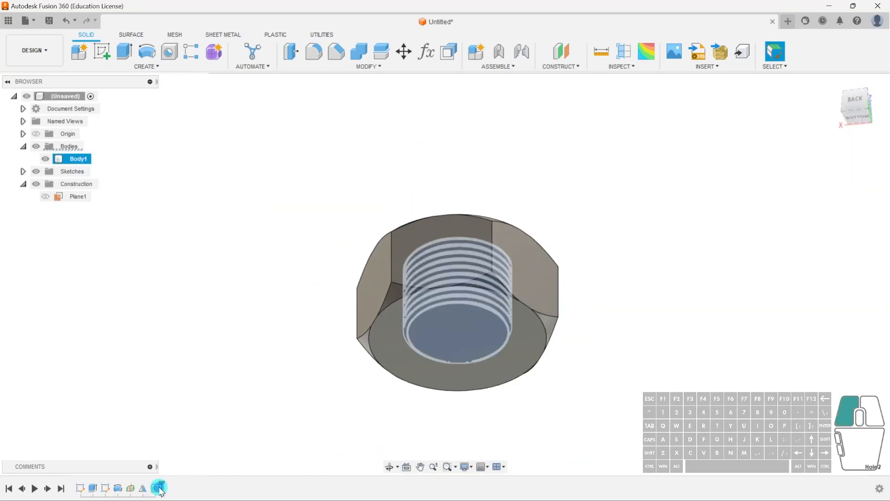
pyautogui.doubleClick(429, 366)
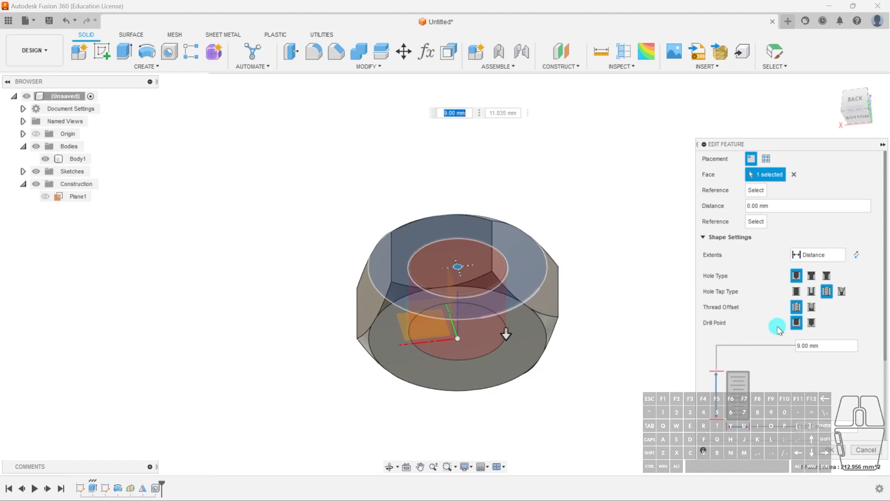
pyautogui.moveTo(504, 342); pyautogui.dragTo(506, 376)
pyautogui.click(828, 452)
# Examine the modeled thread and the through hole from several angles
pyautogui.keyDown('shift'); pyautogui.moveTo(567, 324); pyautogui.dragTo(549, 394, button='middle'); pyautogui.keyUp('shift')
pyautogui.scroll(4, 475, 315)
pyautogui.click(475, 316)
pyautogui.keyDown('shift'); pyautogui.moveTo(475, 315); pyautogui.dragTo(539, 334, button='middle'); pyautogui.keyUp('shift')
pyautogui.scroll(-4, 498, 223)
pyautogui.click(543, 369)
pyautogui.moveTo(543, 370)
pyautogui.keyDown('shift'); pyautogui.mouseDown(button='middle')
pyautogui.moveTo(549, 272)
pyautogui.moveTo(545, 384)
pyautogui.mouseUp(button='middle'); pyautogui.keyUp('shift')
pyautogui.click(483, 232)
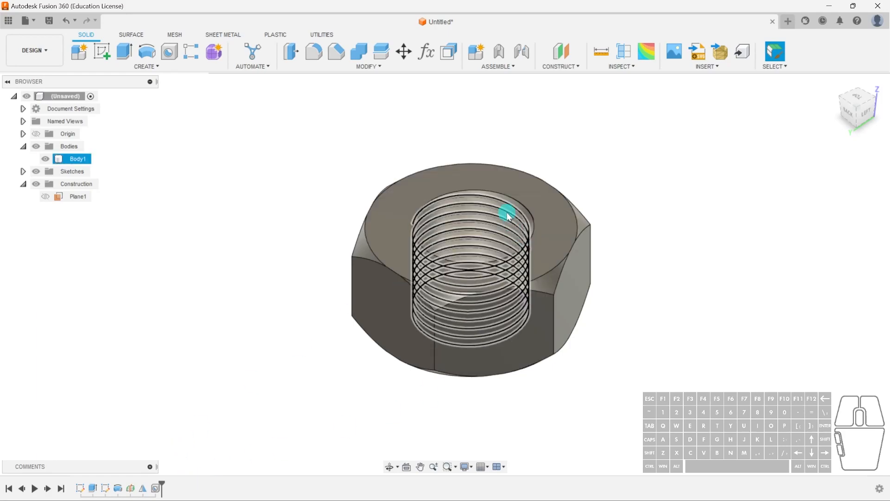
# Edit the tapped hole's thread size, trying 10.0 mm and 20.0 mm before choosing 15.0 mm
pyautogui.doubleClick(157, 487)
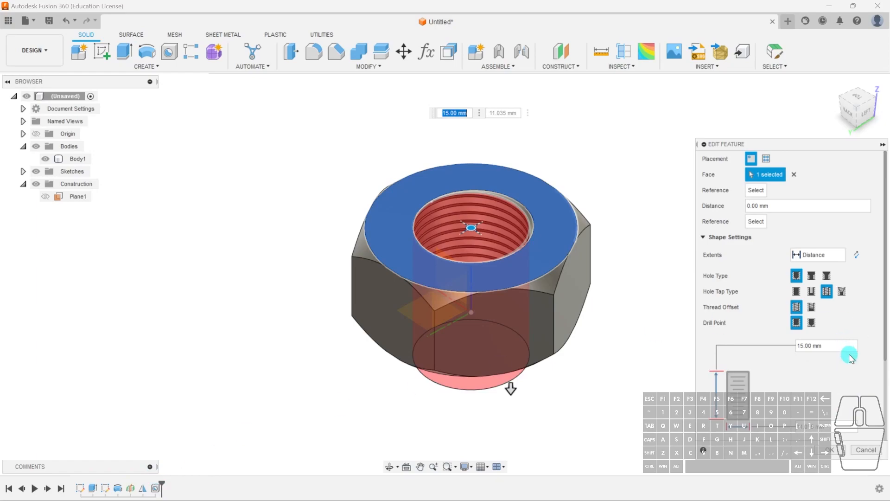
pyautogui.scroll(-3, 851, 358)
pyautogui.click(773, 370)
pyautogui.scroll(1, 760, 278)
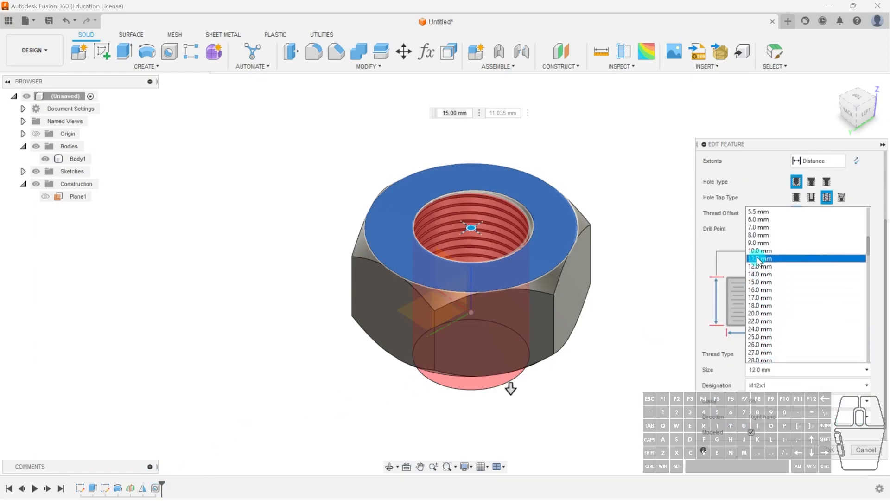
pyautogui.click(760, 251)
pyautogui.click(802, 371)
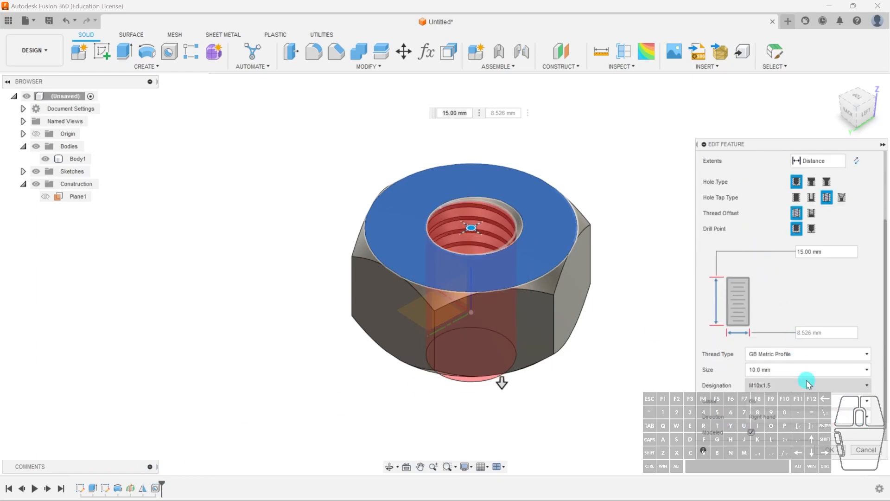
pyautogui.scroll(3, 791, 372)
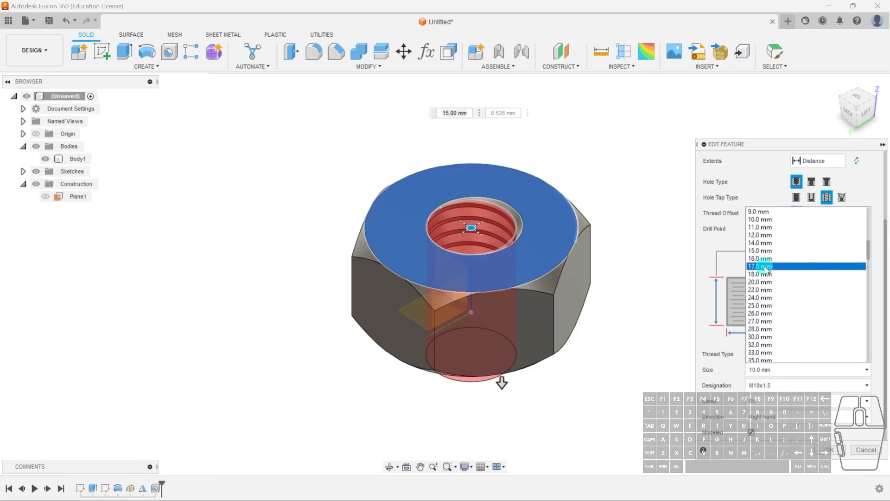
pyautogui.click(765, 283)
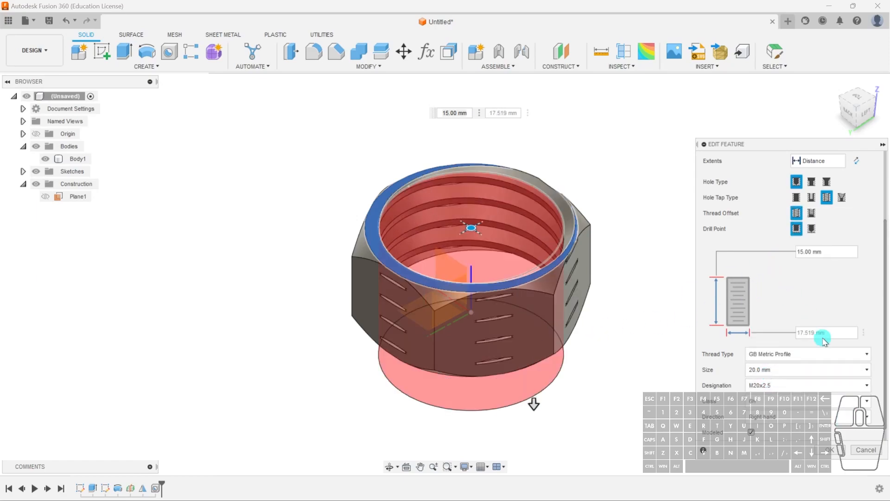
pyautogui.click(816, 369)
pyautogui.click(762, 237)
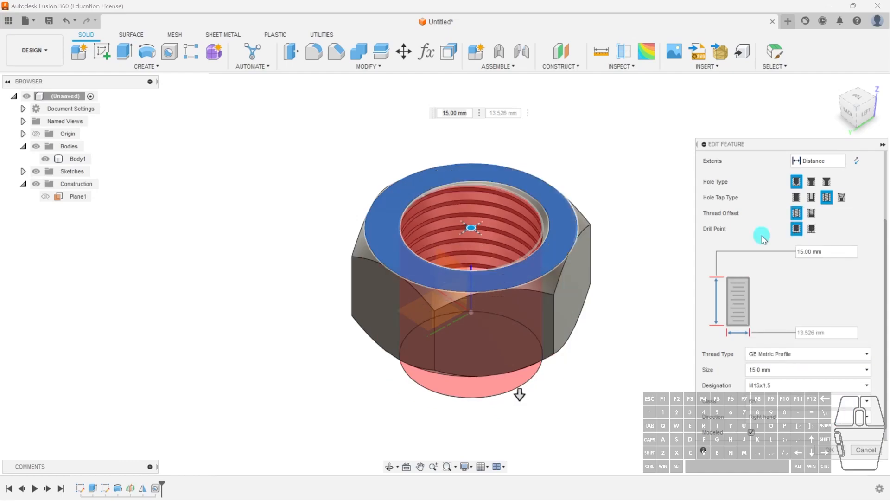
pyautogui.click(840, 462)
# Inspect the nut with the enlarged thread and restore the hole's earlier, smaller thread size
pyautogui.keyDown('shift'); pyautogui.moveTo(632, 357); pyautogui.dragTo(612, 329, button='middle'); pyautogui.keyUp('shift')
pyautogui.click(499, 357)
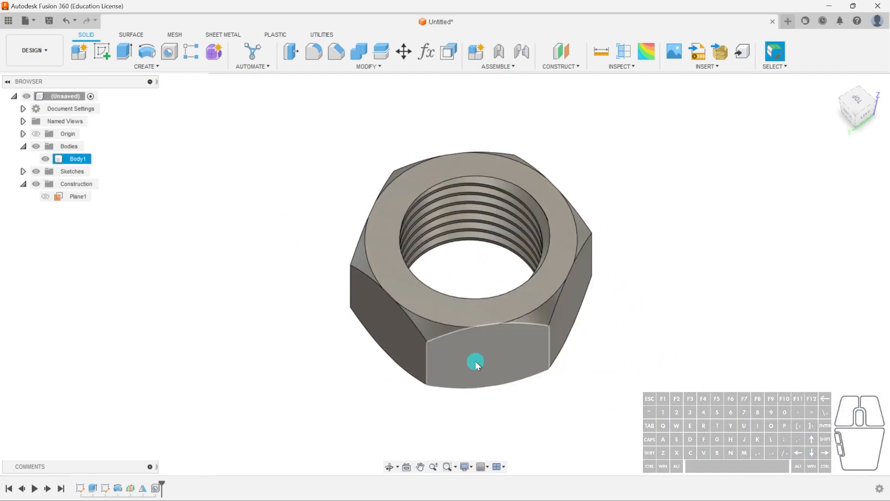
pyautogui.keyDown('shift'); pyautogui.moveTo(583, 254); pyautogui.dragTo(481, 273, button='middle'); pyautogui.keyUp('shift')
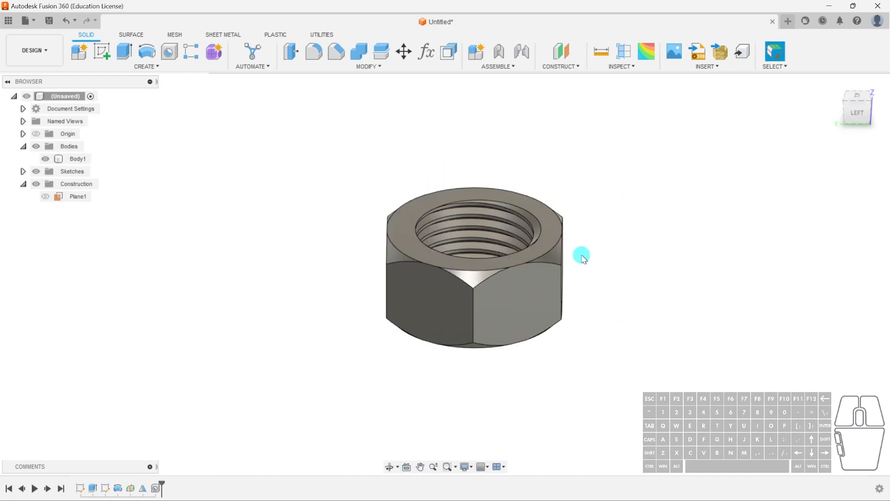
pyautogui.keyDown('shift'); pyautogui.moveTo(598, 291); pyautogui.dragTo(588, 302, button='middle'); pyautogui.keyUp('shift')
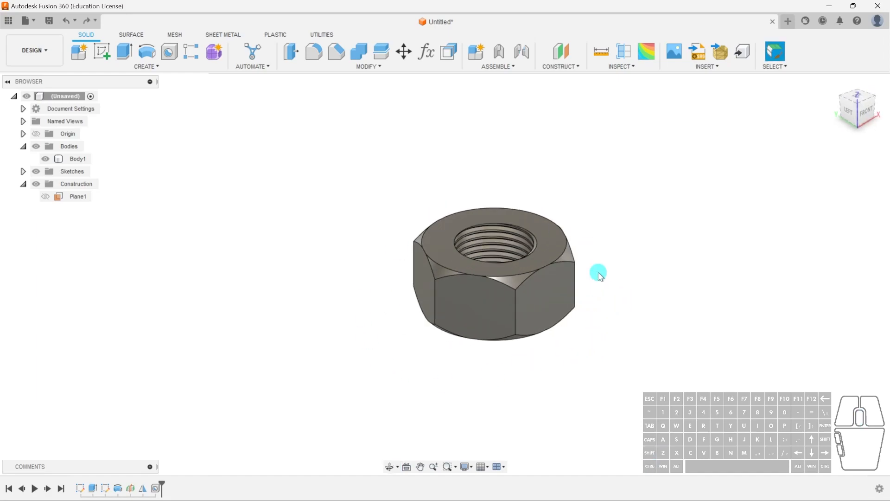
pyautogui.click(526, 392)
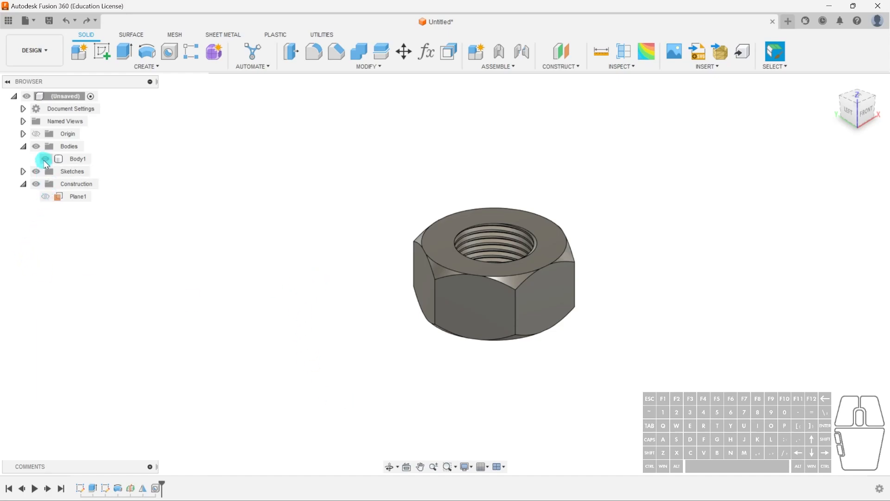
# Hide the nut's bodies and open the McMaster-Carr component catalogue for inserting a part
pyautogui.click(36, 147)
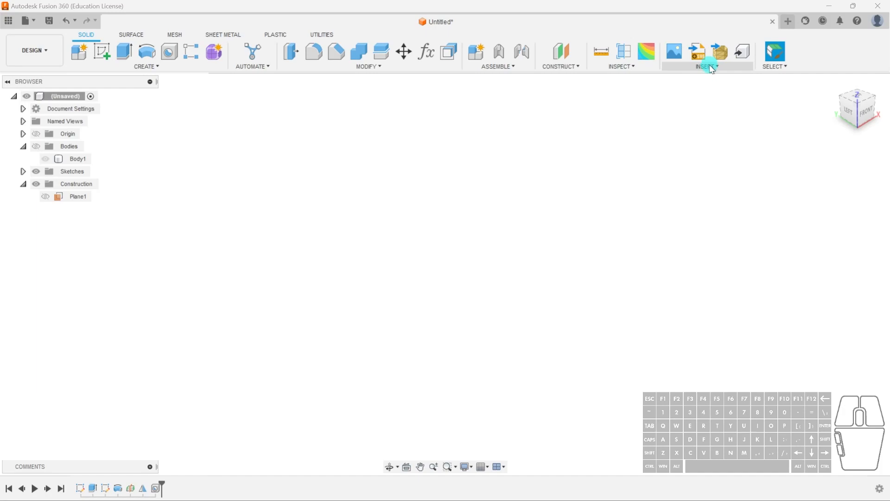
pyautogui.click(728, 70)
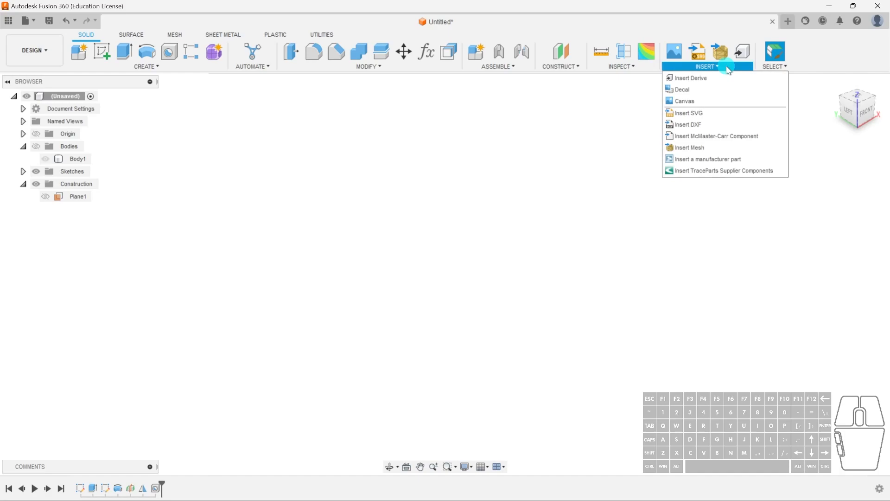
pyautogui.click(739, 137)
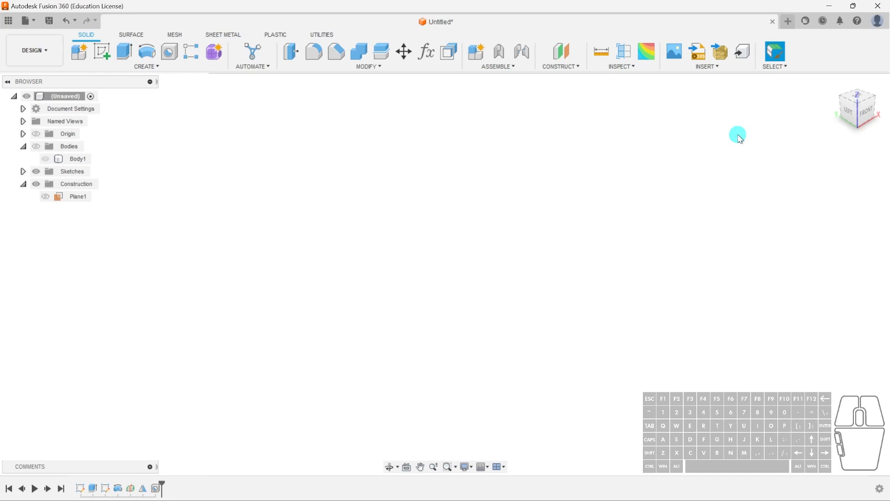
pyautogui.moveTo(457, 157); pyautogui.dragTo(460, 120)
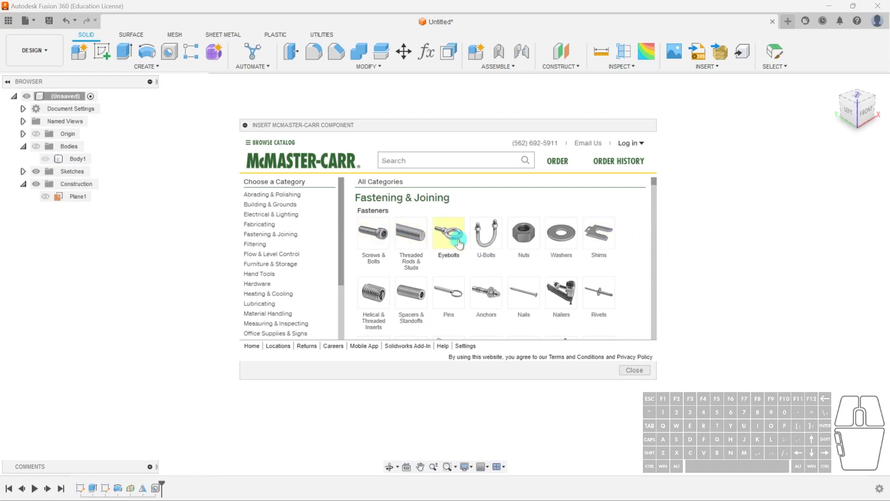
# Browse the McMaster-Carr catalogue's fasteners to Nuts and open the Hex Nuts category
pyautogui.scroll(-1, 609, 304)
pyautogui.scroll(1, 589, 320)
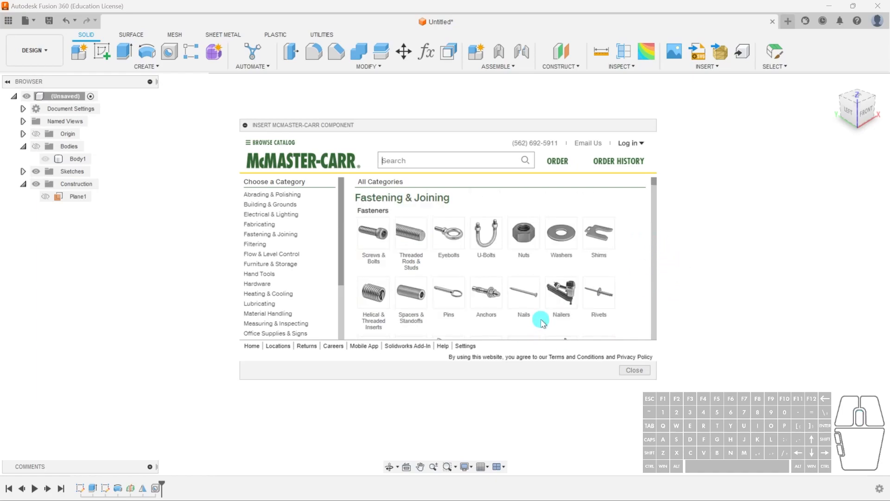
pyautogui.click(533, 239)
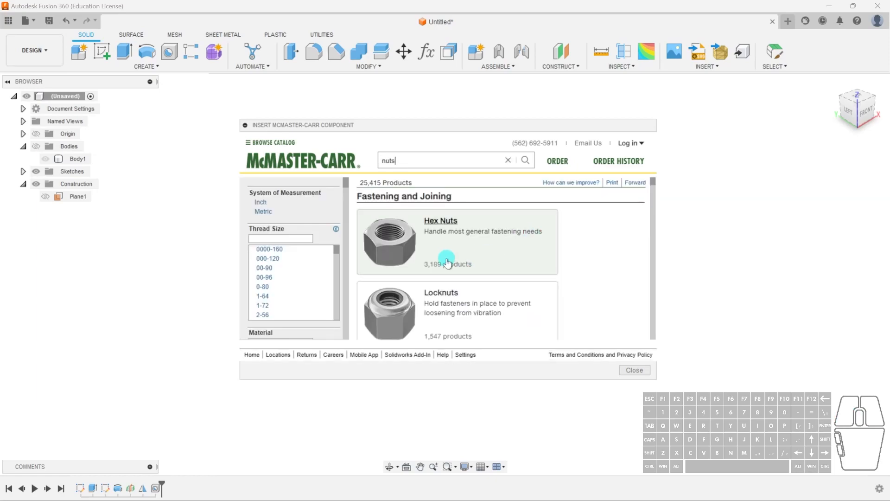
pyautogui.click(440, 224)
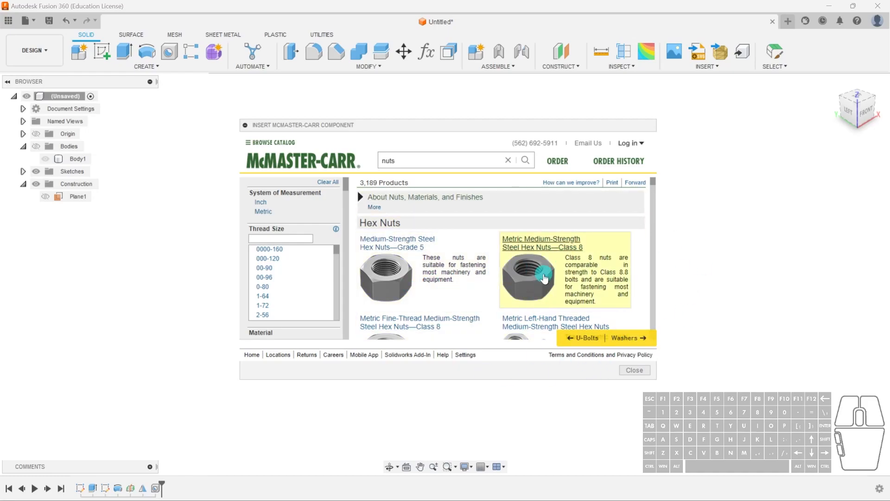
# Open the Medium-Strength Steel Hex Nuts—Grade 5 listing and select the zinc-plated nut with 1/4"-20 thread size
pyautogui.click(410, 239)
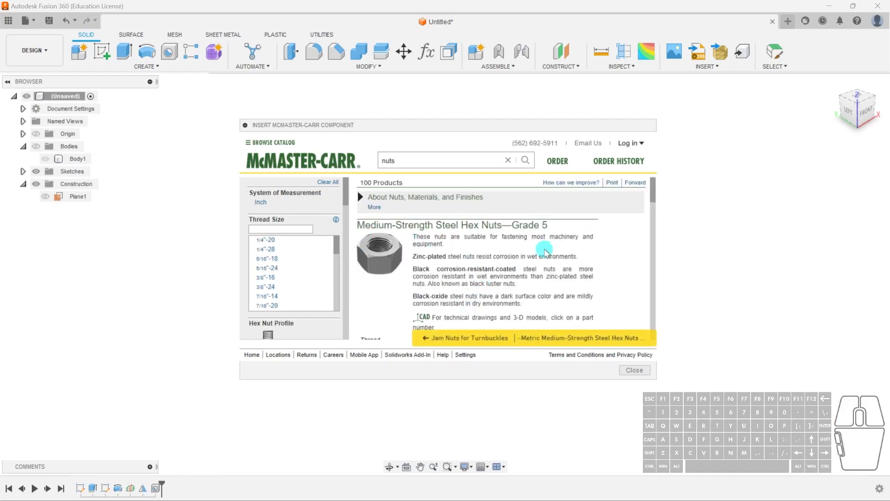
pyautogui.scroll(-5, 600, 251)
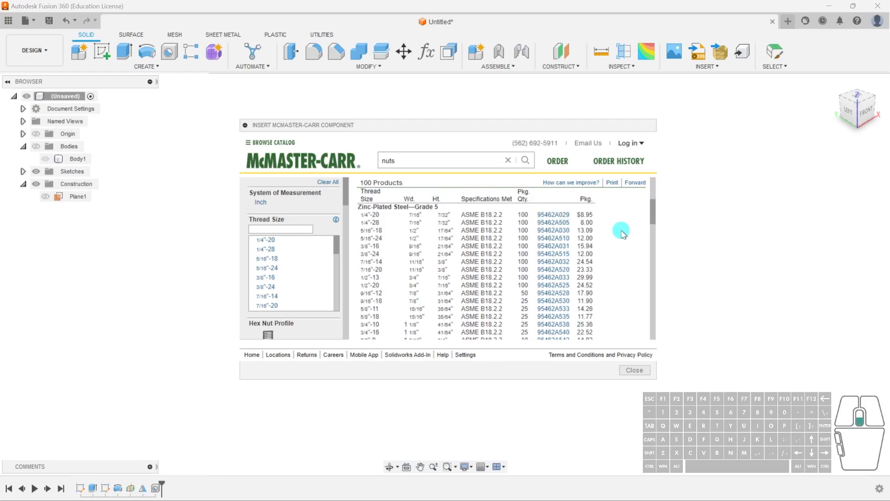
pyautogui.scroll(5, 621, 230)
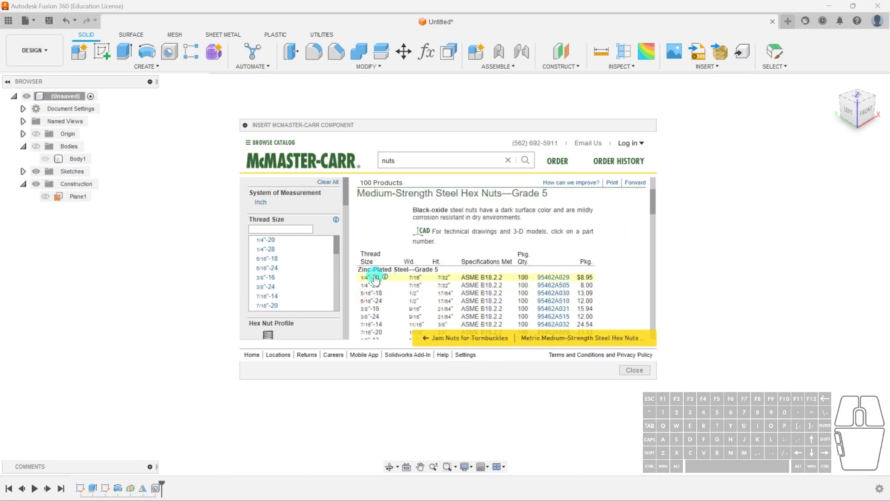
pyautogui.scroll(-1, 441, 292)
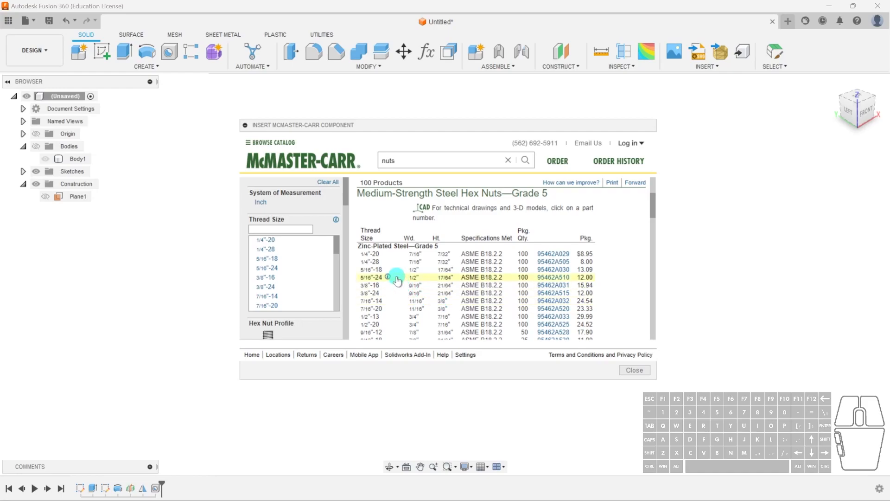
pyautogui.click(387, 255)
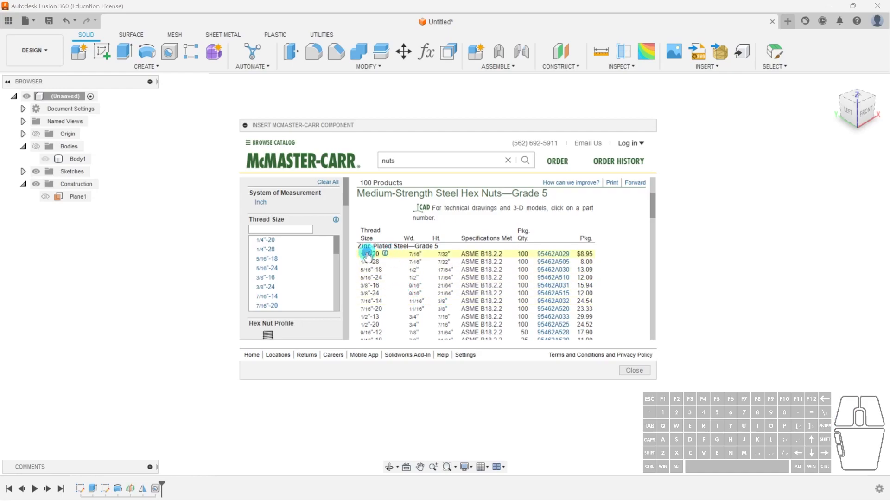
# Insert the selected 1/4"-20 hex nut into the design as a 3-D STEP model, accepting its default position
pyautogui.scroll(-1, 640, 244)
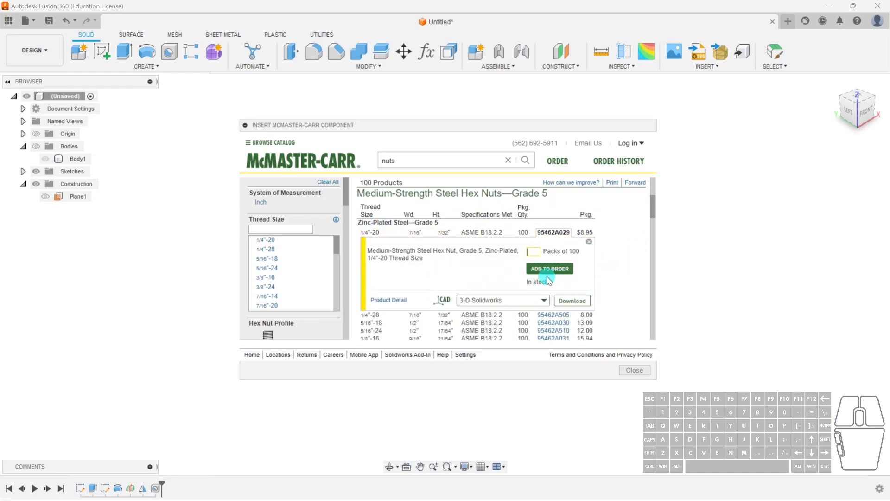
pyautogui.click(546, 301)
pyautogui.scroll(-1, 548, 301)
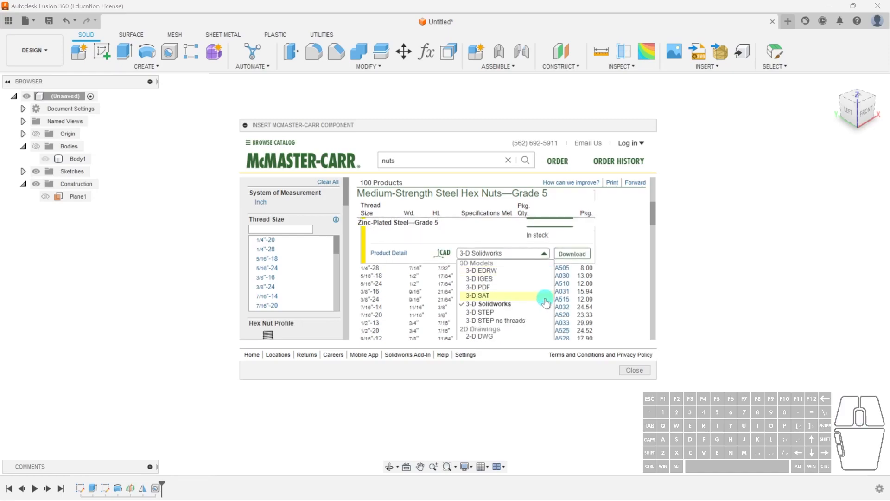
pyautogui.click(481, 314)
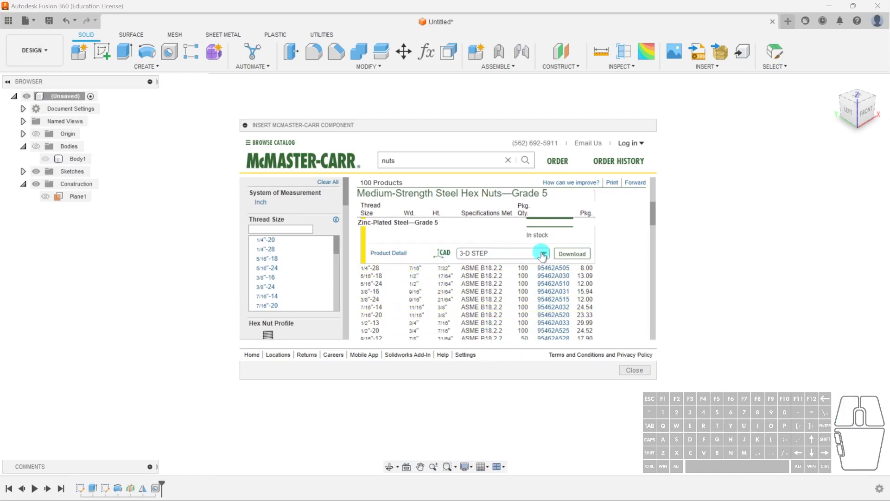
pyautogui.click(573, 254)
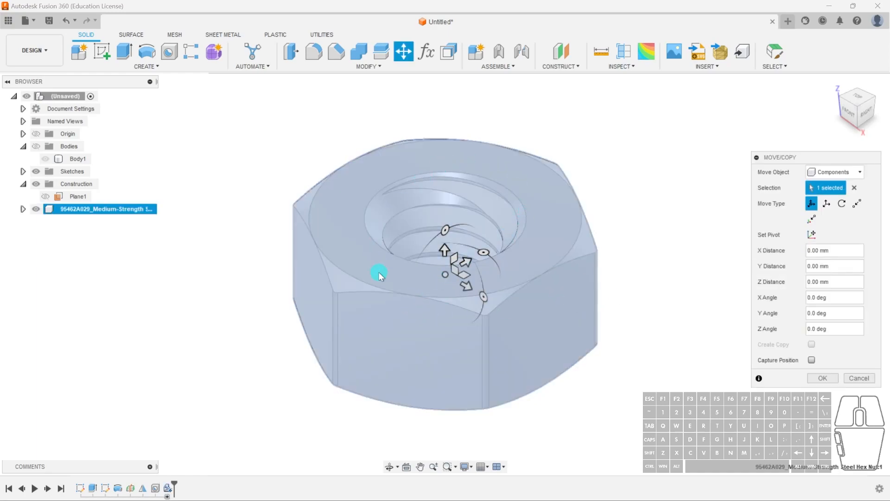
pyautogui.click(823, 379)
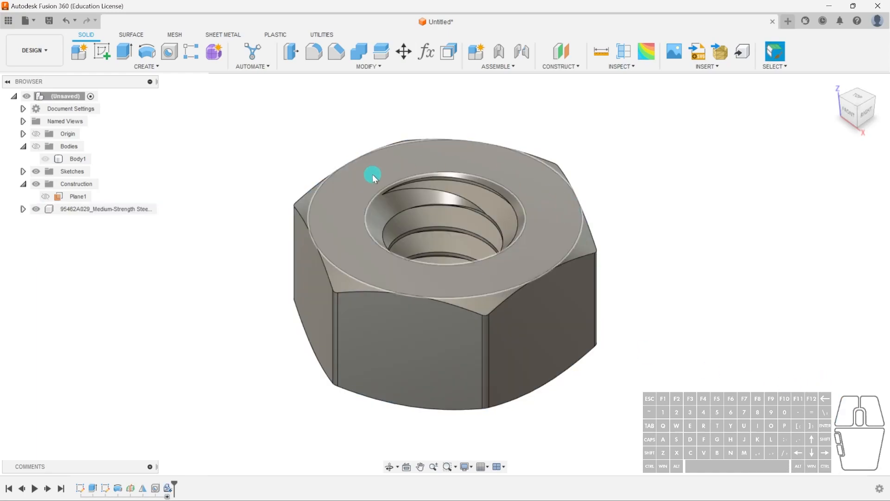
# Inspect the inserted catalogue hex nut and its internal thread from different angles
pyautogui.keyDown('shift'); pyautogui.moveTo(634, 320); pyautogui.dragTo(617, 306, button='middle'); pyautogui.keyUp('shift')
pyautogui.scroll(-2, 478, 312)
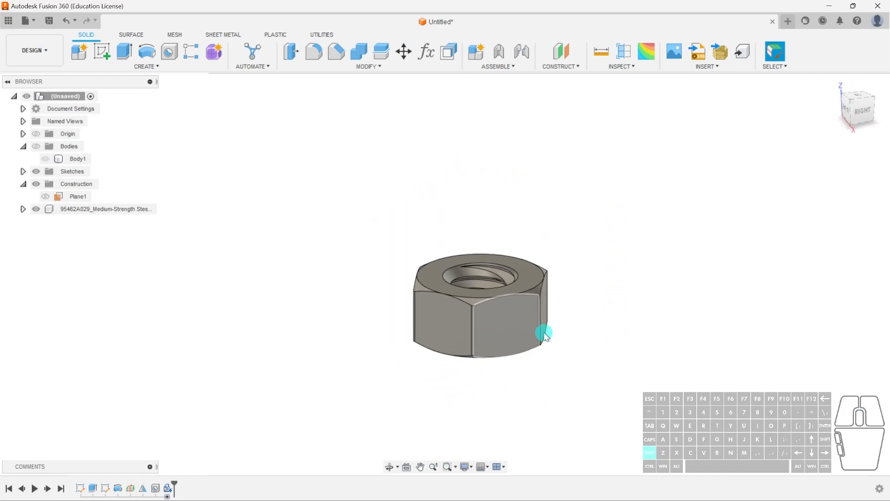
pyautogui.keyDown('shift'); pyautogui.moveTo(522, 334); pyautogui.dragTo(533, 364, button='middle'); pyautogui.keyUp('shift')
pyautogui.scroll(-2, 475, 324)
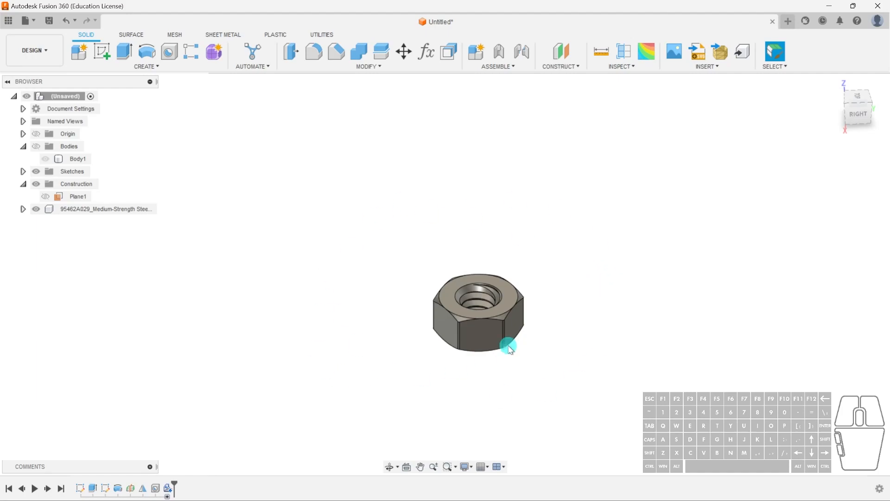
pyautogui.scroll(-1, 509, 348)
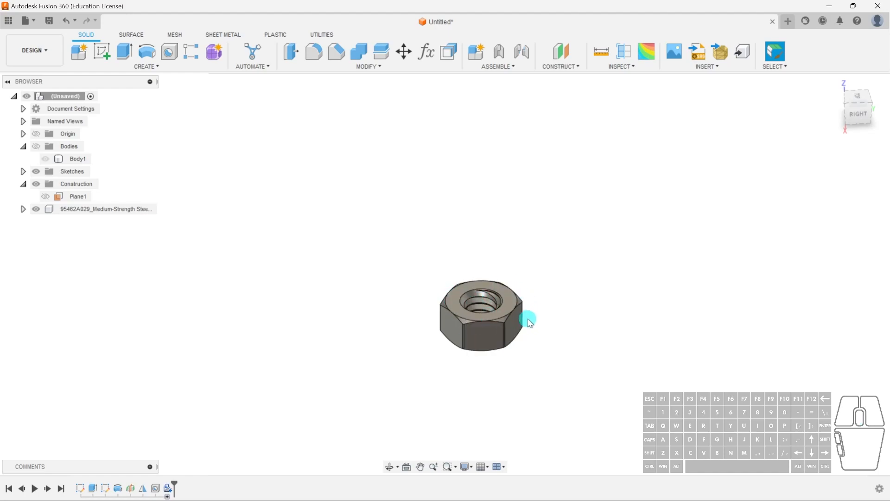